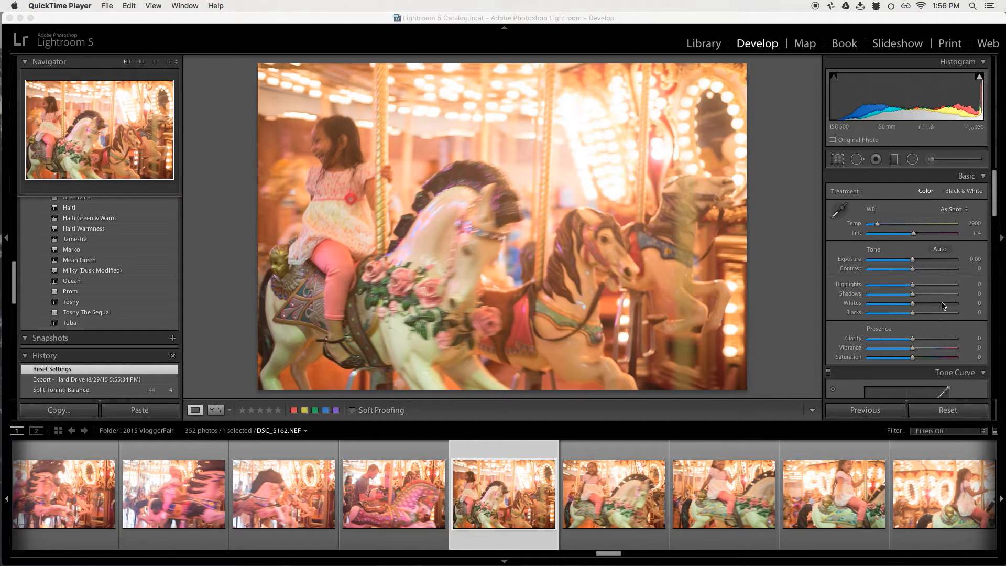
Add a lower-midtone point and an upper-midtone point to the RGB tone curve to form an S-curve.
{"action": "left_click", "coordinate": [997, 196]}
{"action": "left_click_drag", "start_coordinate": [997, 196], "coordinate": [999, 219]}
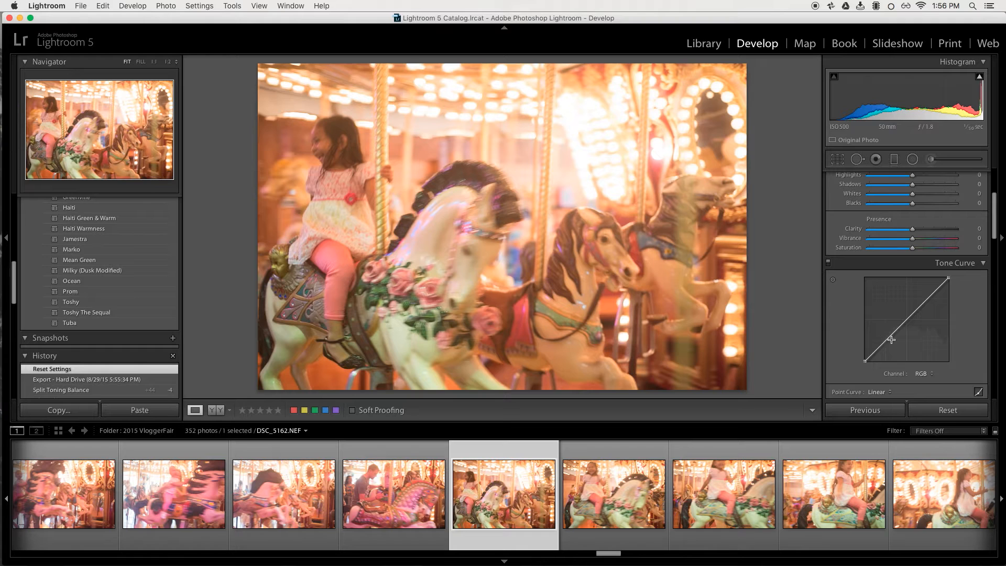
{"action": "scroll", "coordinate": [926, 319], "scroll_direction": "up", "scroll_amount": 5}
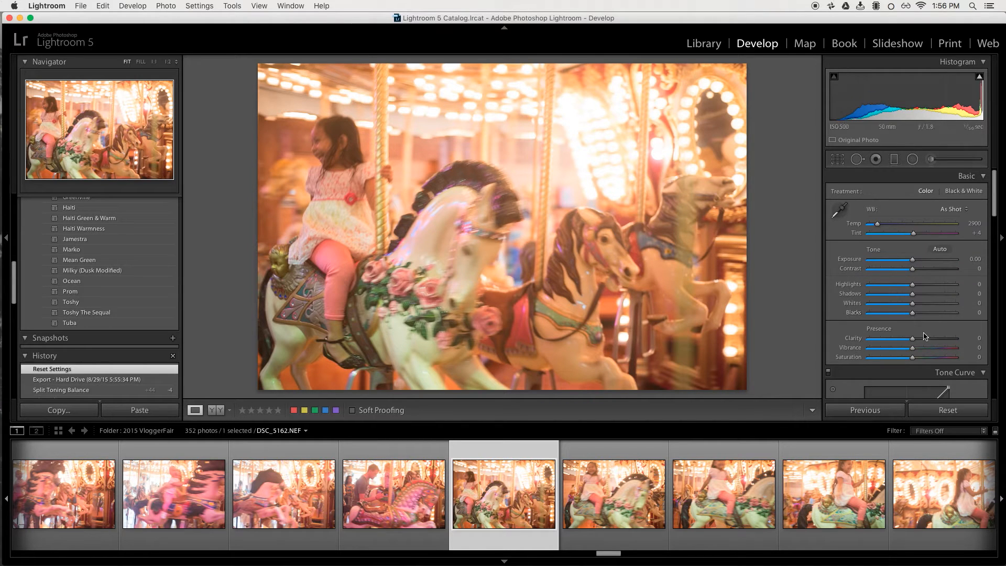
{"action": "scroll", "coordinate": [925, 336], "scroll_direction": "down", "scroll_amount": 3}
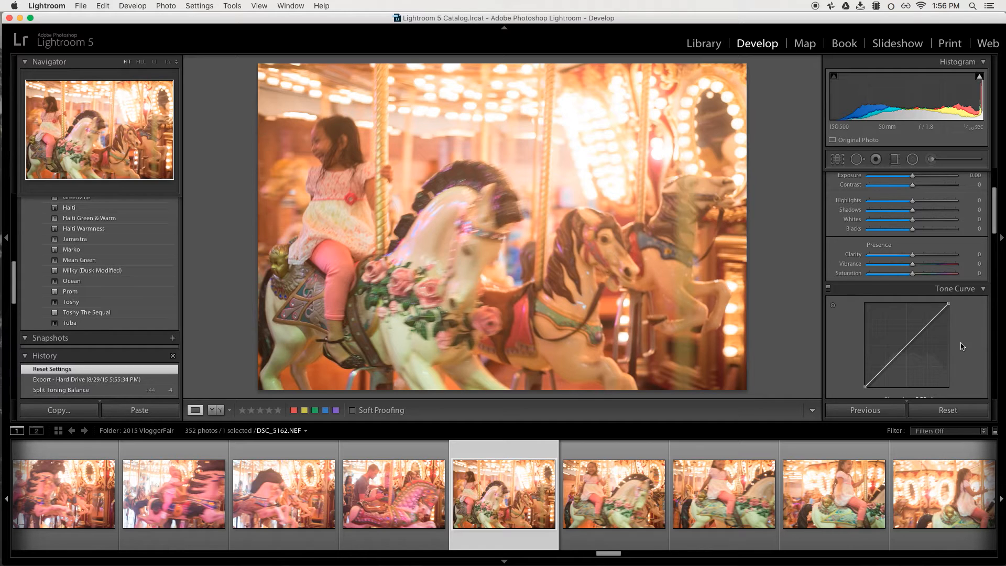
{"action": "scroll", "coordinate": [984, 357], "scroll_direction": "up", "scroll_amount": 3}
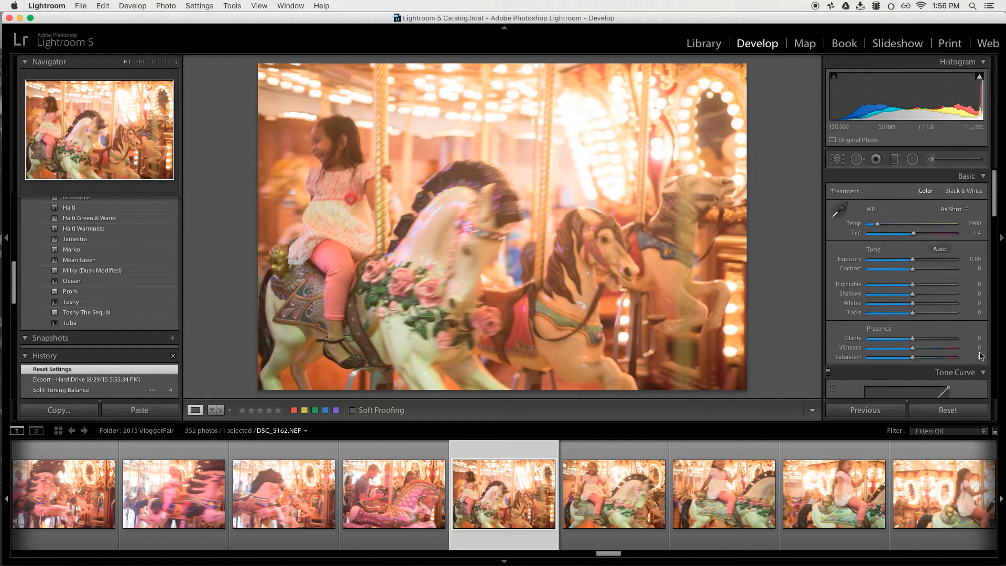
{"action": "scroll", "coordinate": [974, 347], "scroll_direction": "down", "scroll_amount": 3}
{"action": "scroll", "coordinate": [973, 345], "scroll_direction": "down", "scroll_amount": 2}
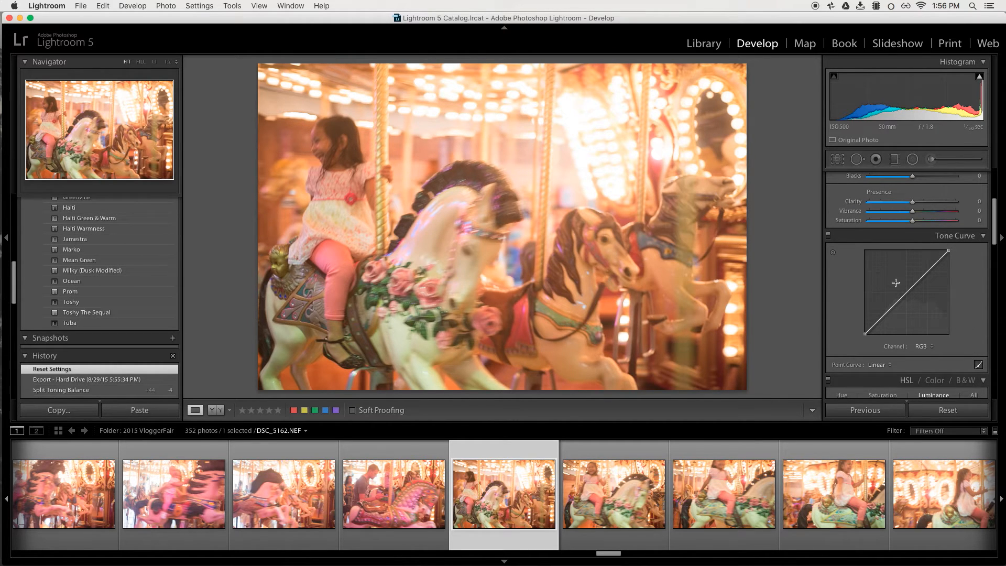
{"action": "left_click_drag", "start_coordinate": [893, 307], "coordinate": [894, 309]}
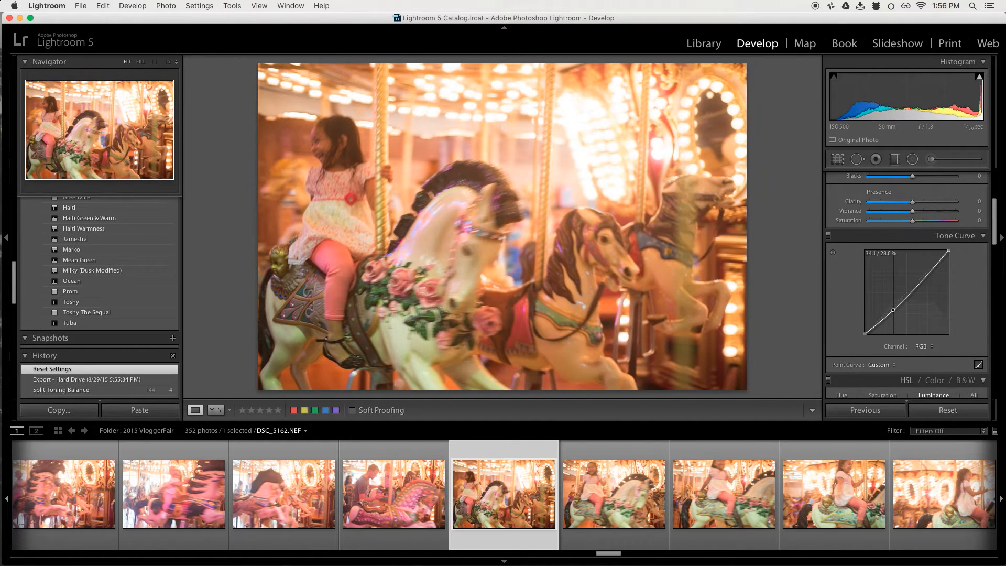
{"action": "left_click", "coordinate": [924, 276]}
{"action": "left_click_drag", "start_coordinate": [925, 276], "coordinate": [925, 270]}
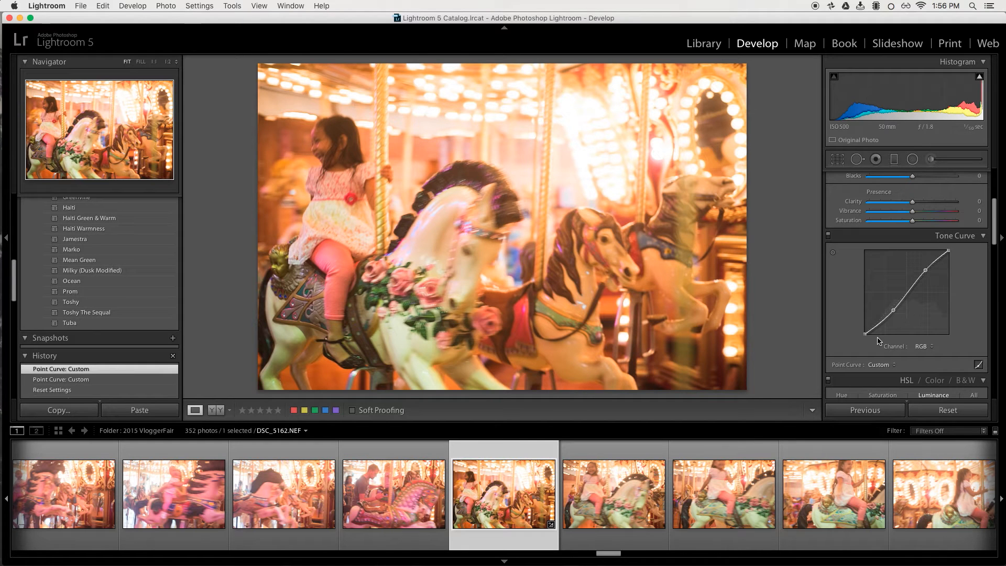
Lift the tone curve's black point and raise the upper point to give the photo a faded look.
{"action": "left_click_drag", "start_coordinate": [865, 333], "coordinate": [893, 311]}
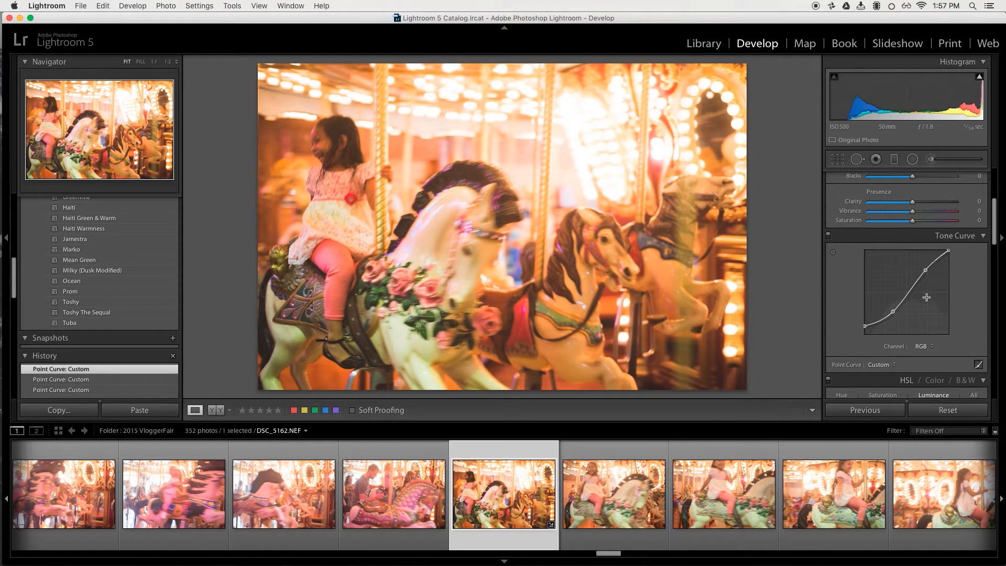
{"action": "left_click_drag", "start_coordinate": [926, 272], "coordinate": [948, 258]}
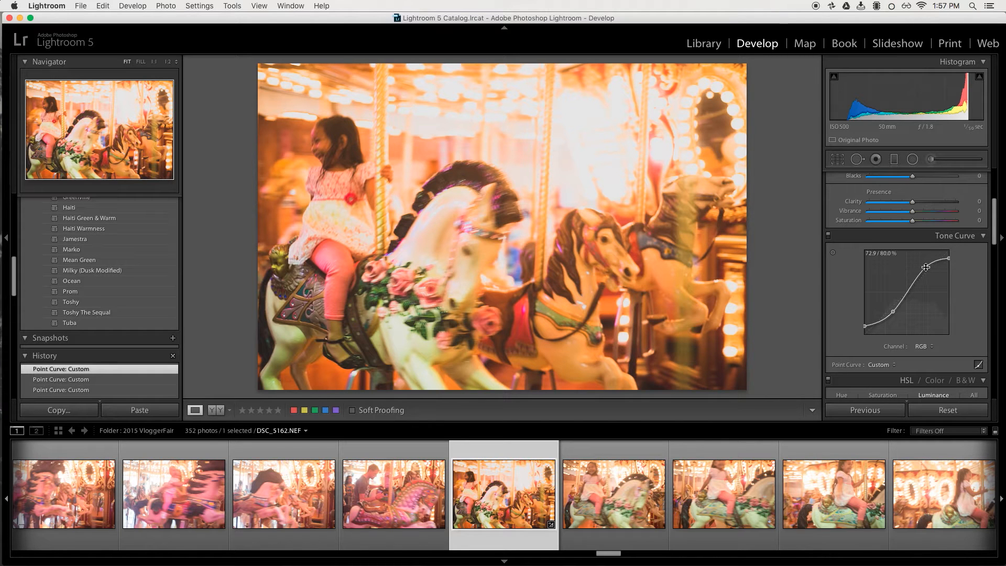
{"action": "left_click_drag", "start_coordinate": [926, 267], "coordinate": [928, 266]}
{"action": "left_click_drag", "start_coordinate": [927, 266], "coordinate": [928, 265]}
{"action": "left_click_drag", "start_coordinate": [911, 289], "coordinate": [909, 284]}
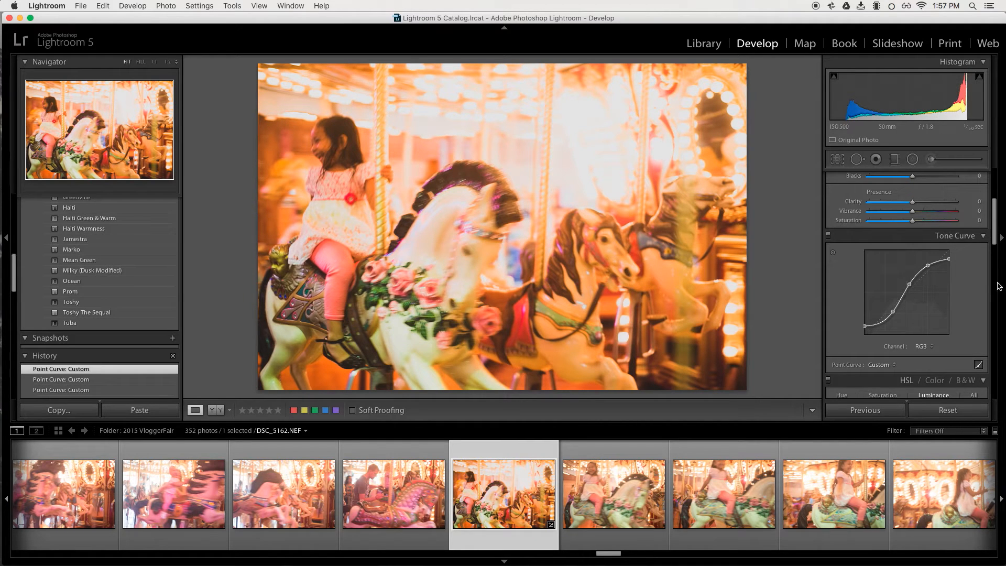
Lower the Saturation to -31.
{"action": "scroll", "coordinate": [987, 190], "scroll_direction": "up", "scroll_amount": 5}
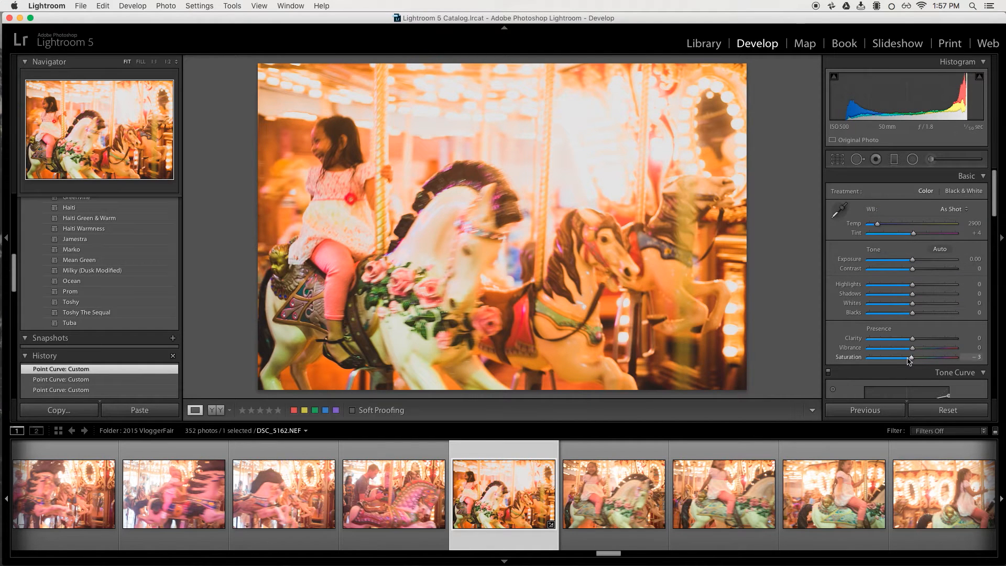
{"action": "left_click_drag", "start_coordinate": [912, 358], "coordinate": [899, 362]}
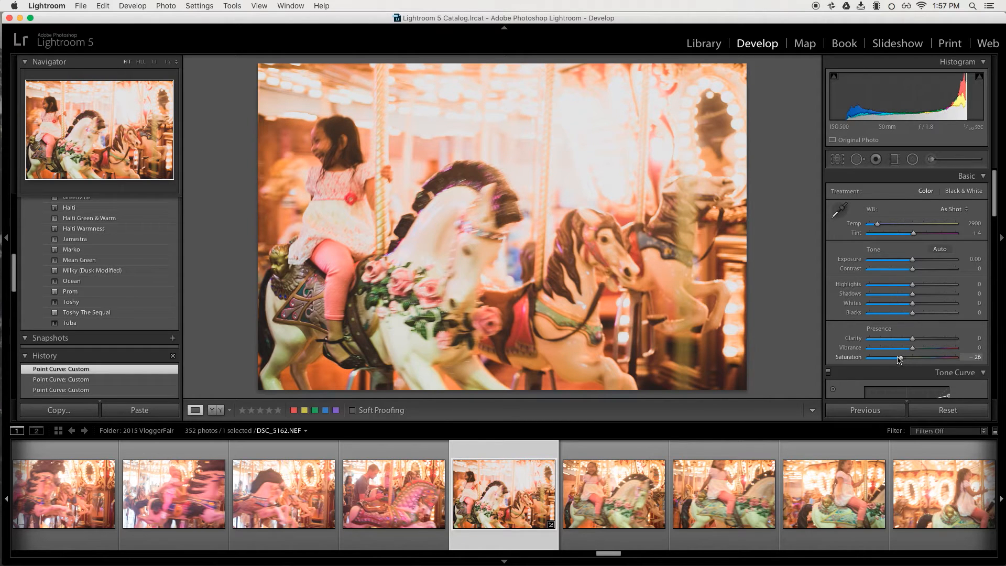
{"action": "left_click_drag", "start_coordinate": [899, 360], "coordinate": [899, 359]}
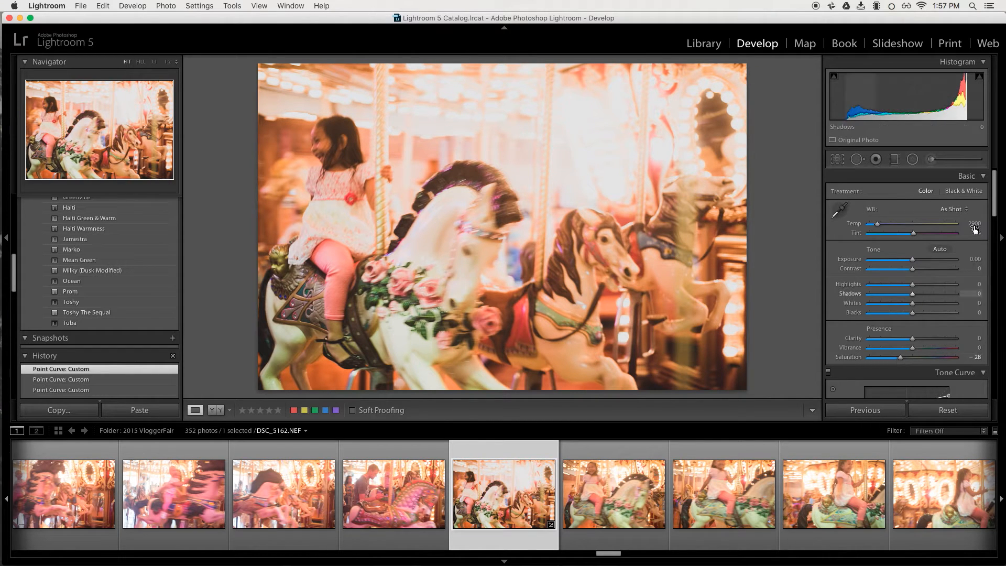
{"action": "left_click", "coordinate": [955, 210]}
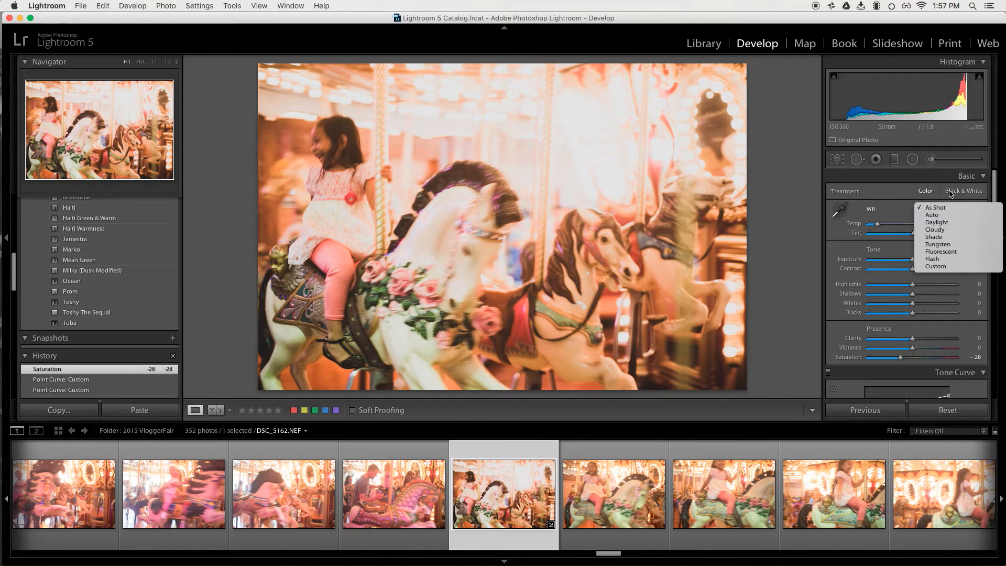
{"action": "left_click", "coordinate": [902, 434]}
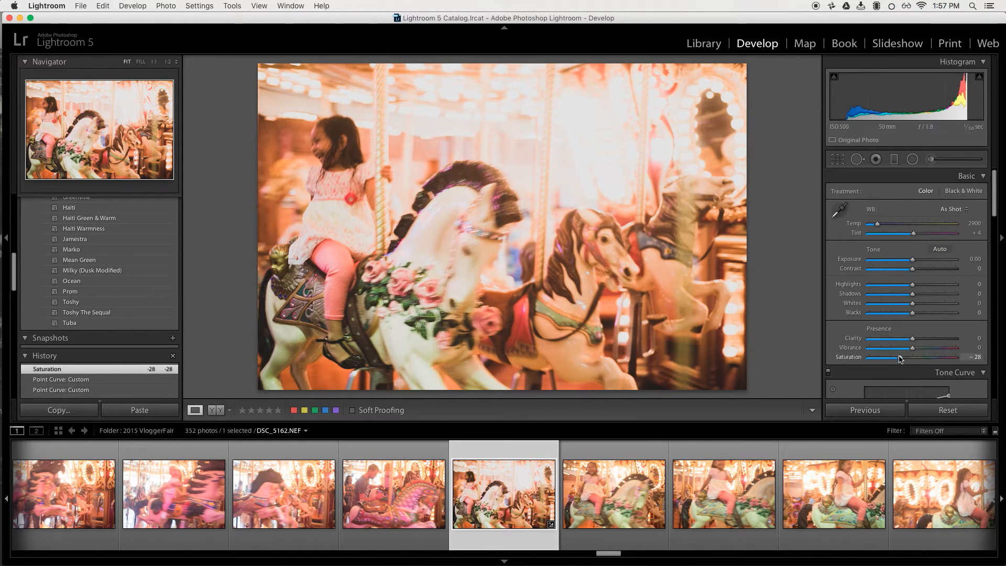
{"action": "left_click_drag", "start_coordinate": [900, 359], "coordinate": [899, 359]}
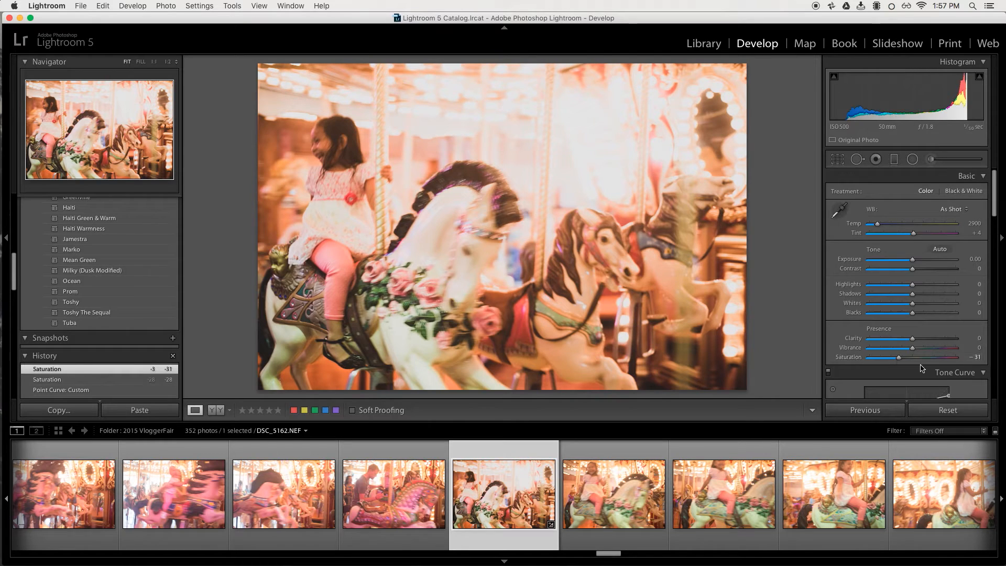
Set the White Balance to Auto and the Exposure to -0.20.
{"action": "left_click", "coordinate": [957, 210]}
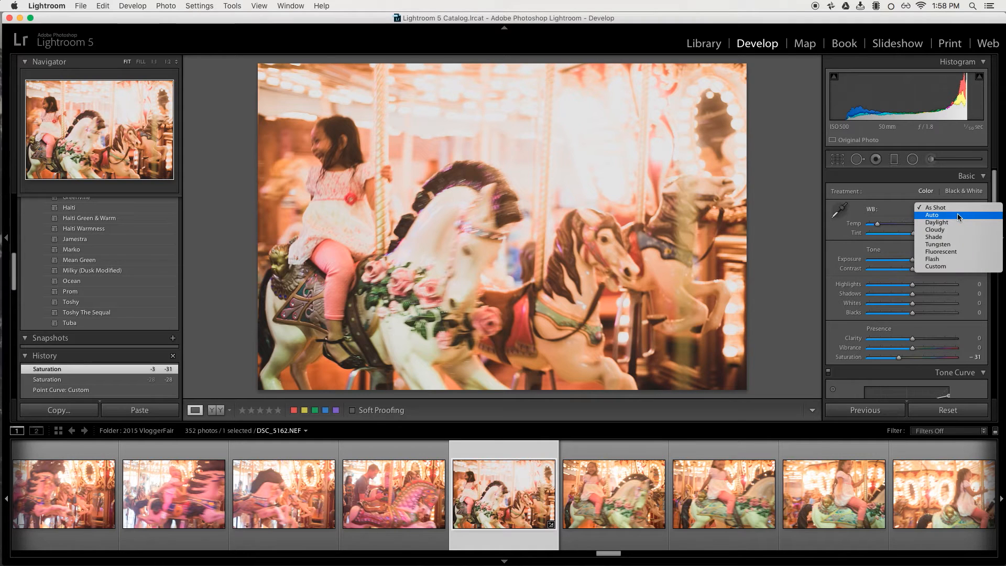
{"action": "left_click", "coordinate": [957, 215]}
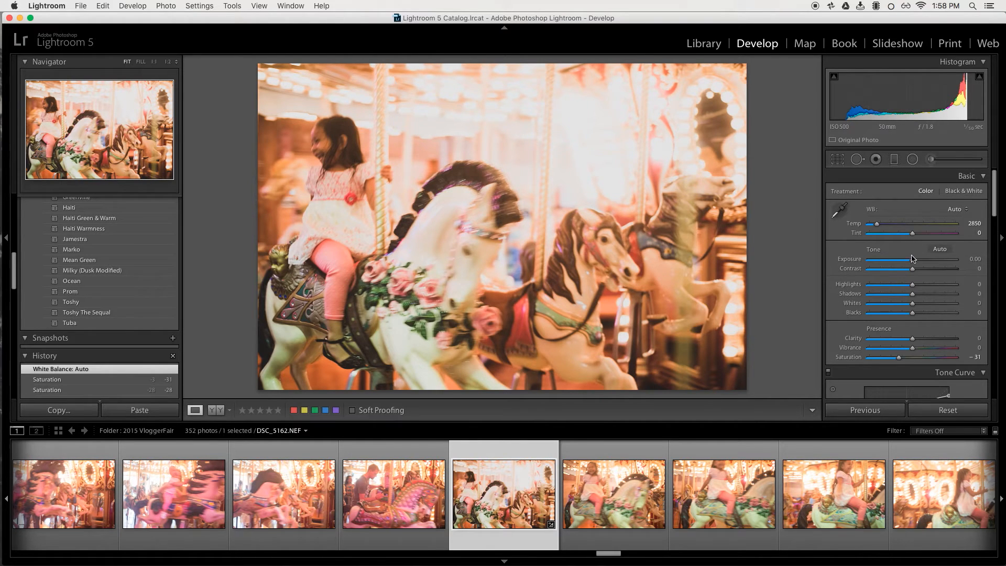
{"action": "left_click_drag", "start_coordinate": [914, 263], "coordinate": [913, 262]}
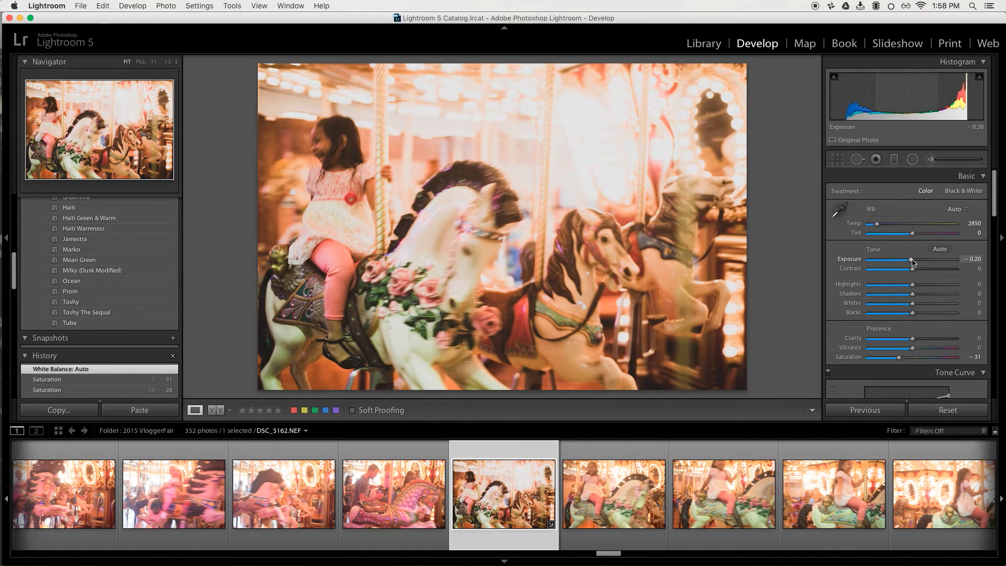
Enable lens profile corrections.
{"action": "scroll", "coordinate": [997, 210], "scroll_direction": "down", "scroll_amount": 5}
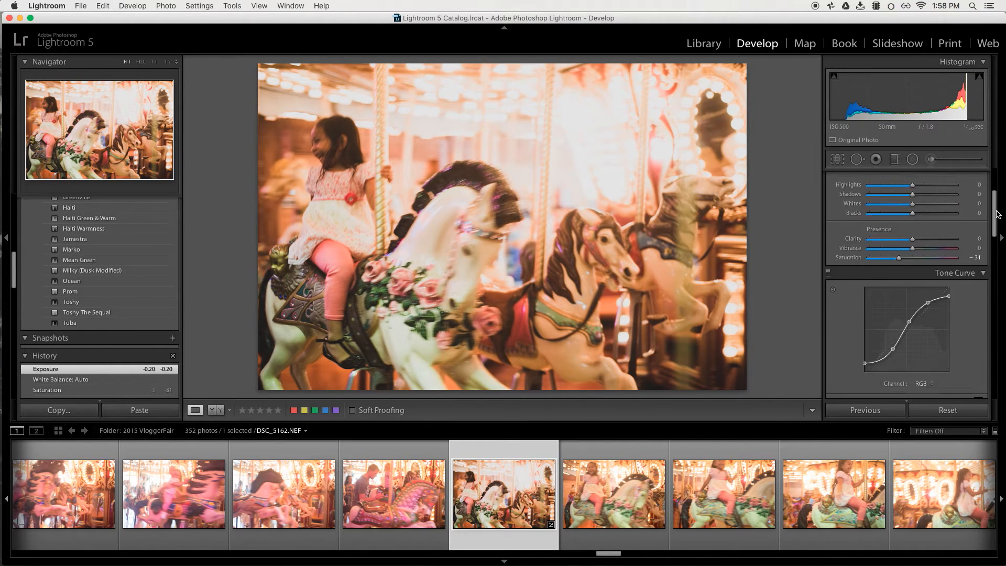
{"action": "left_click_drag", "start_coordinate": [998, 214], "coordinate": [998, 346]}
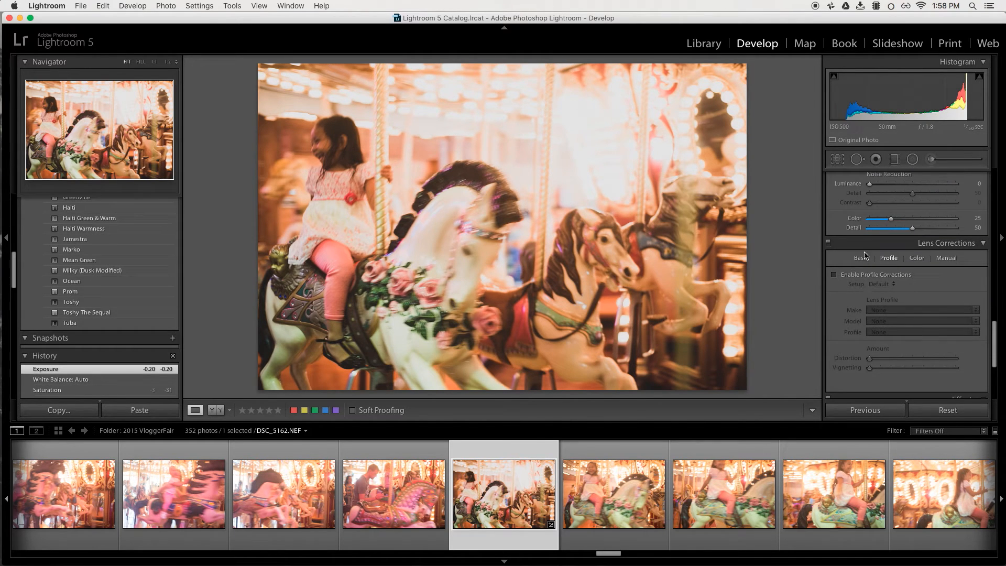
{"action": "left_click", "coordinate": [862, 276]}
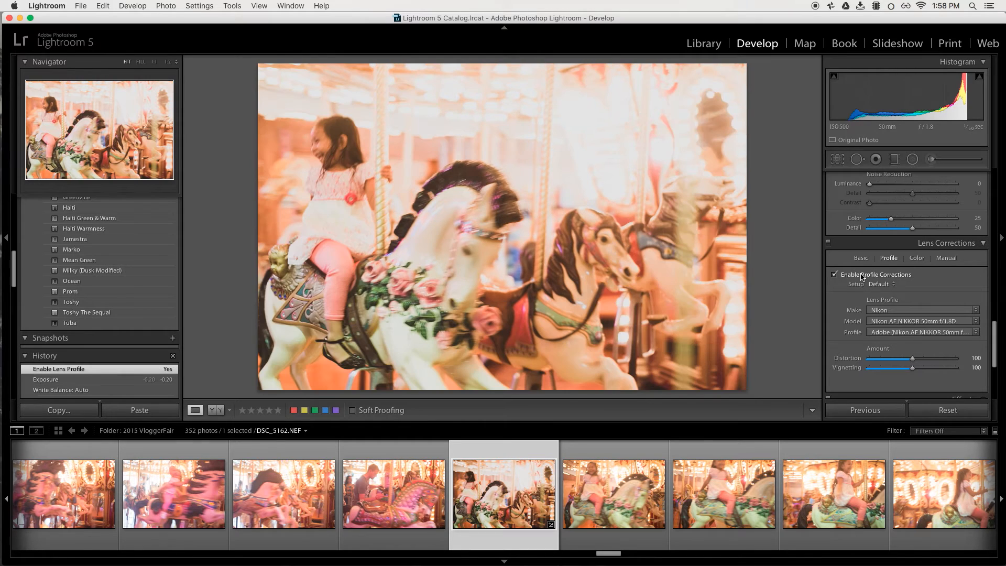
{"action": "left_click_drag", "start_coordinate": [999, 366], "coordinate": [999, 217]}
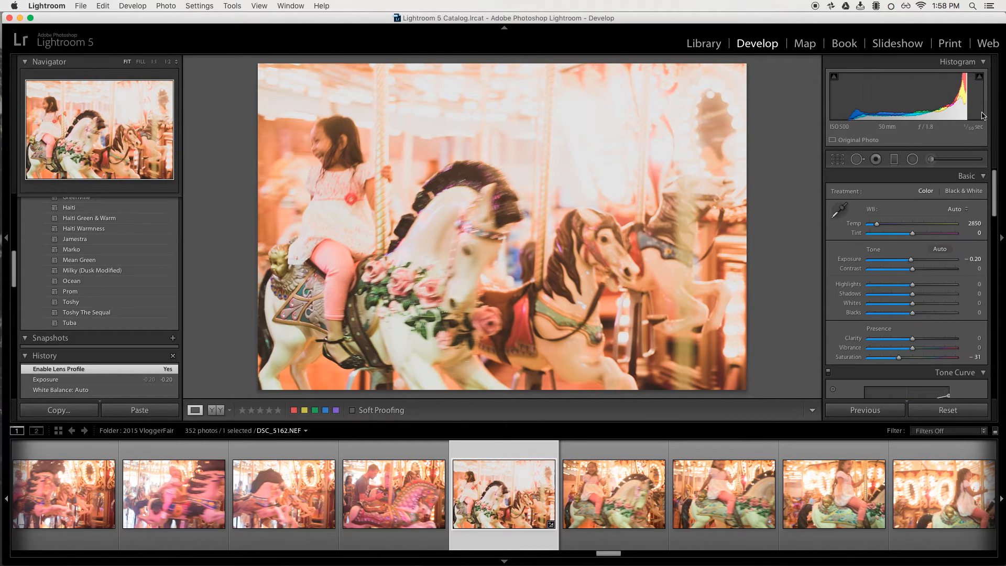
Lower the Exposure to -0.85.
{"action": "left_click_drag", "start_coordinate": [912, 262], "coordinate": [907, 262]}
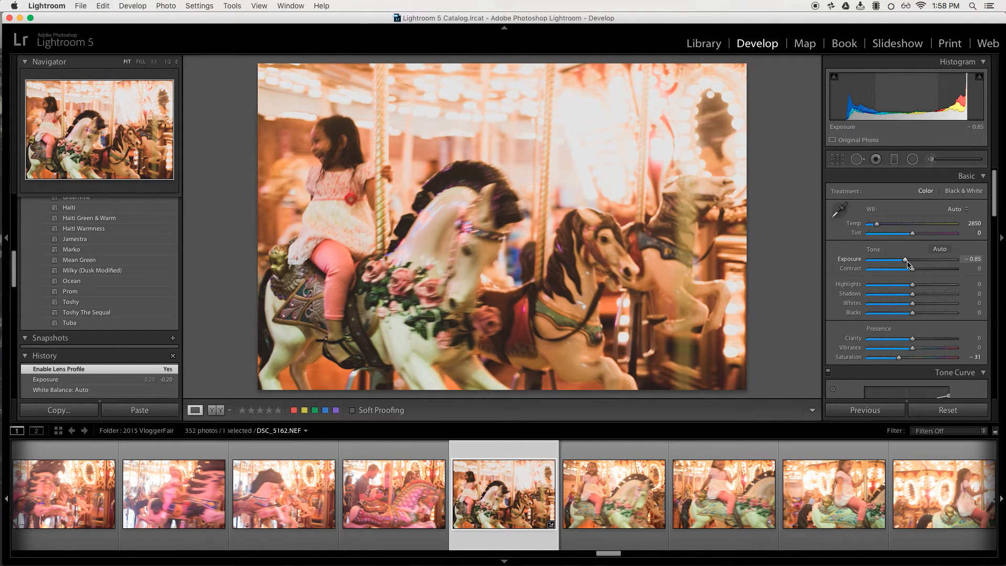
{"action": "left_click_drag", "start_coordinate": [909, 264], "coordinate": [909, 264]}
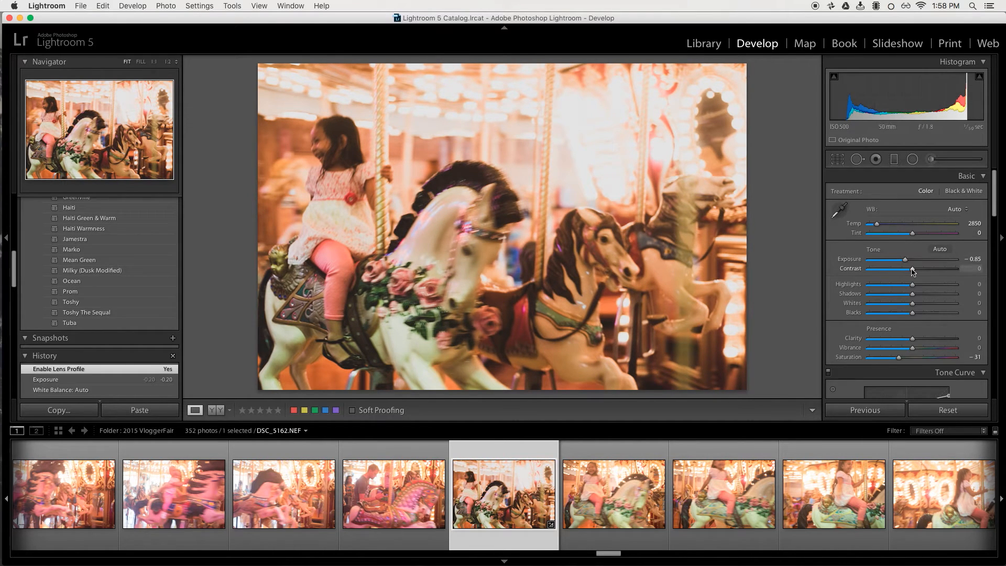
{"action": "left_click", "coordinate": [919, 269]}
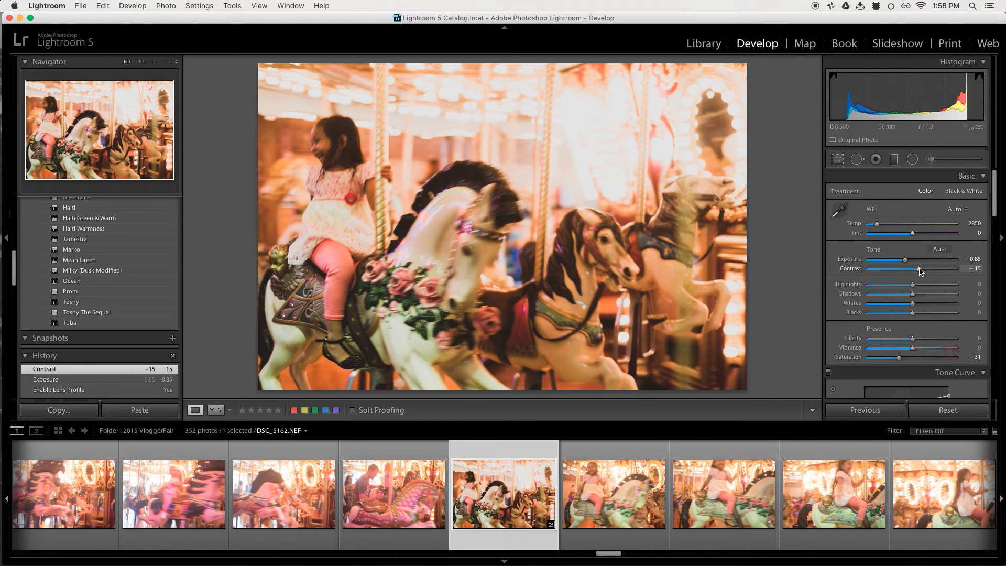
{"action": "key", "text": "super+z"}
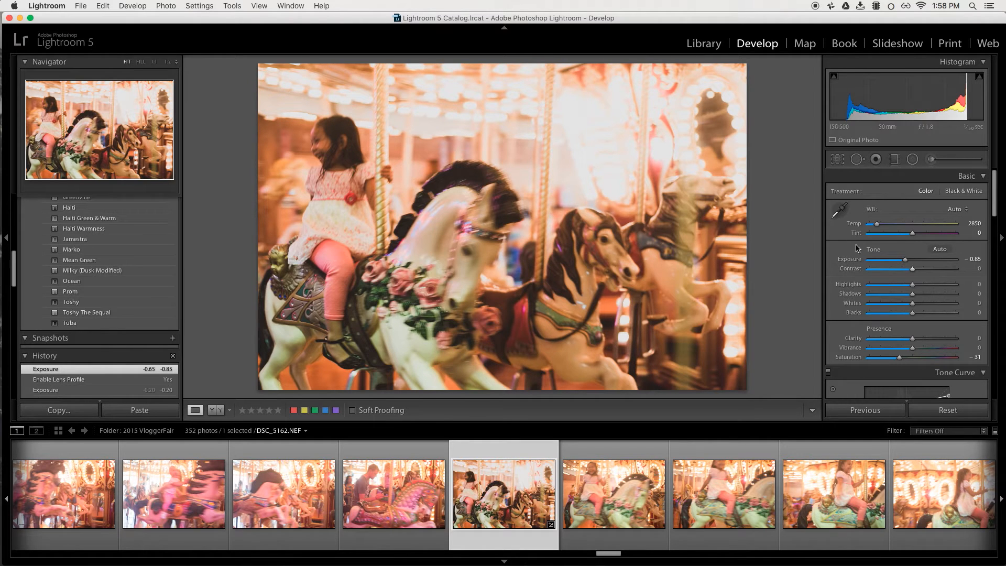
{"action": "left_click", "coordinate": [835, 161]}
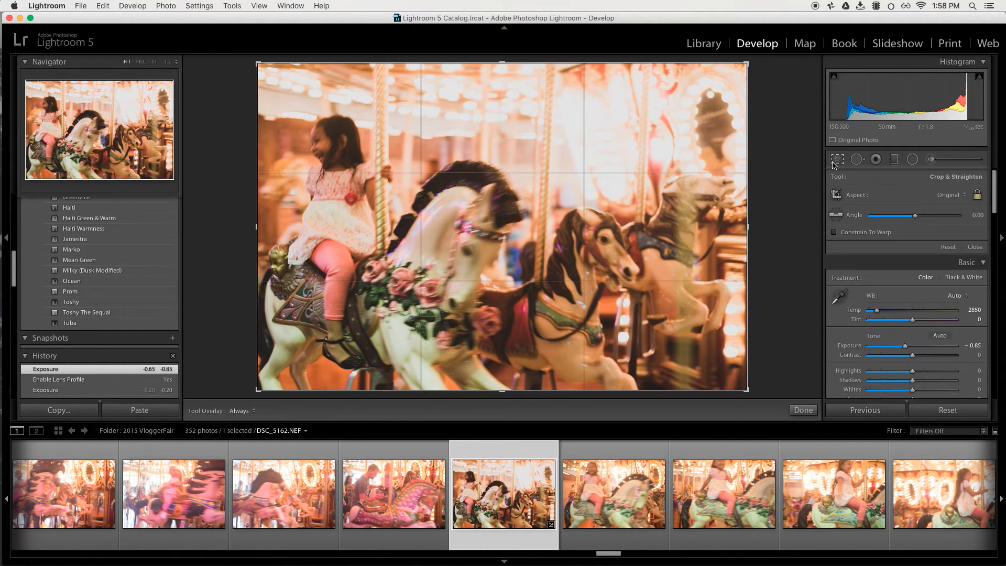
{"action": "left_click", "coordinate": [832, 162]}
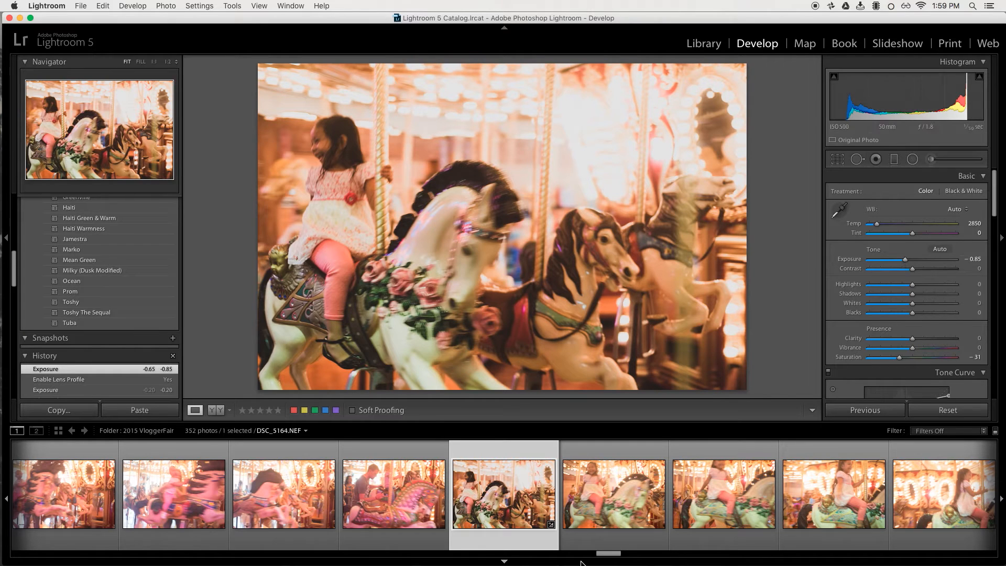
{"action": "scroll", "coordinate": [285, 506], "scroll_direction": "up", "scroll_amount": 1}
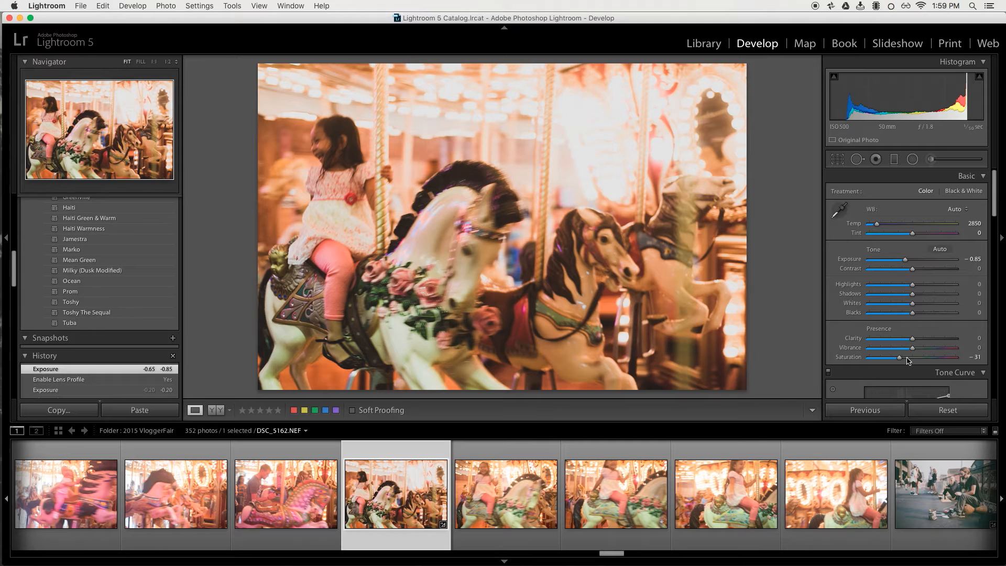
{"action": "left_click_drag", "start_coordinate": [912, 348], "coordinate": [910, 350]}
{"action": "key", "text": "super+z"}
Add grain with Amount 20 and Size 50 in the Effects settings.
{"action": "scroll", "coordinate": [992, 277], "scroll_direction": "down", "scroll_amount": 3}
{"action": "left_click_drag", "start_coordinate": [991, 277], "coordinate": [992, 377]}
{"action": "left_click_drag", "start_coordinate": [869, 352], "coordinate": [913, 365]}
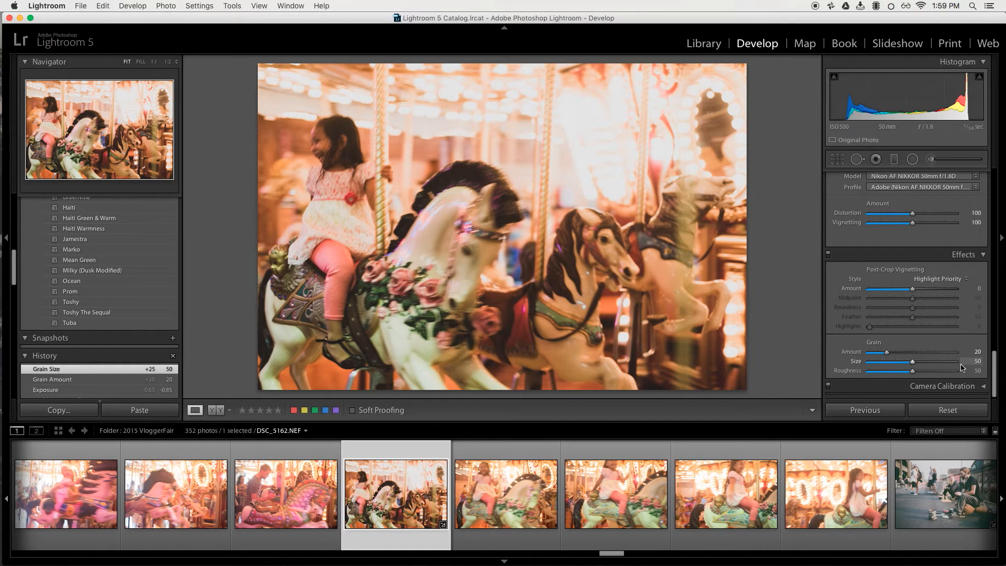
Split-tone the shadows with Hue 198 and Saturation 51, and set the Balance to +58.
{"action": "scroll", "coordinate": [995, 372], "scroll_direction": "up", "scroll_amount": 10}
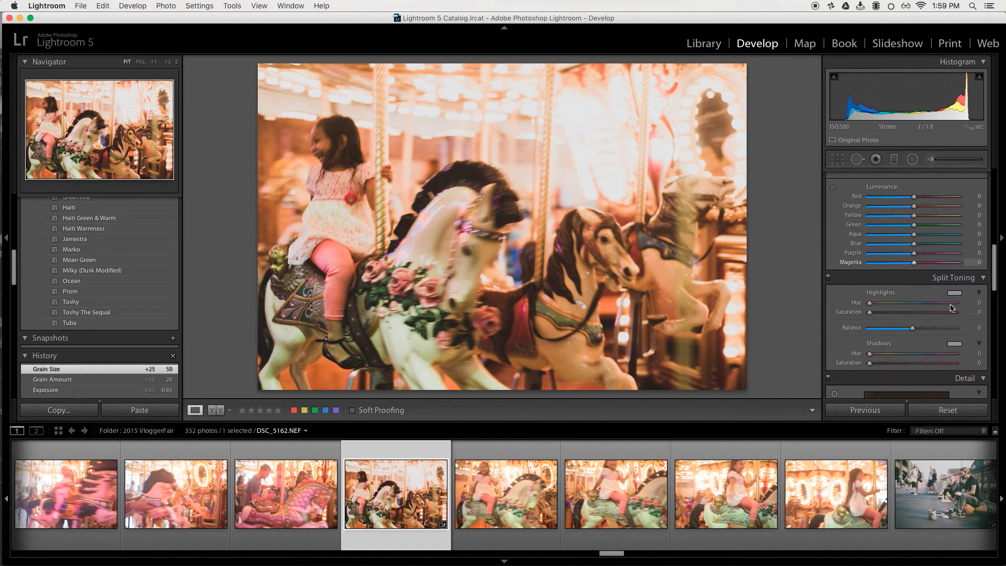
{"action": "left_click", "coordinate": [914, 353]}
{"action": "left_click_drag", "start_coordinate": [917, 355], "coordinate": [916, 355]}
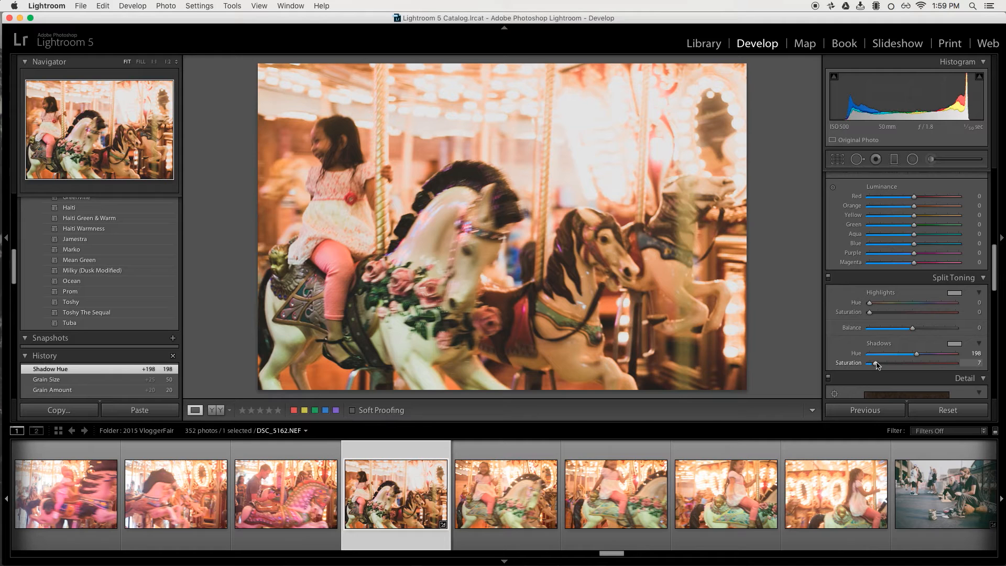
{"action": "left_click_drag", "start_coordinate": [881, 364], "coordinate": [879, 363]}
{"action": "left_click_drag", "start_coordinate": [912, 328], "coordinate": [937, 329]}
{"action": "left_click_drag", "start_coordinate": [879, 366], "coordinate": [915, 363]}
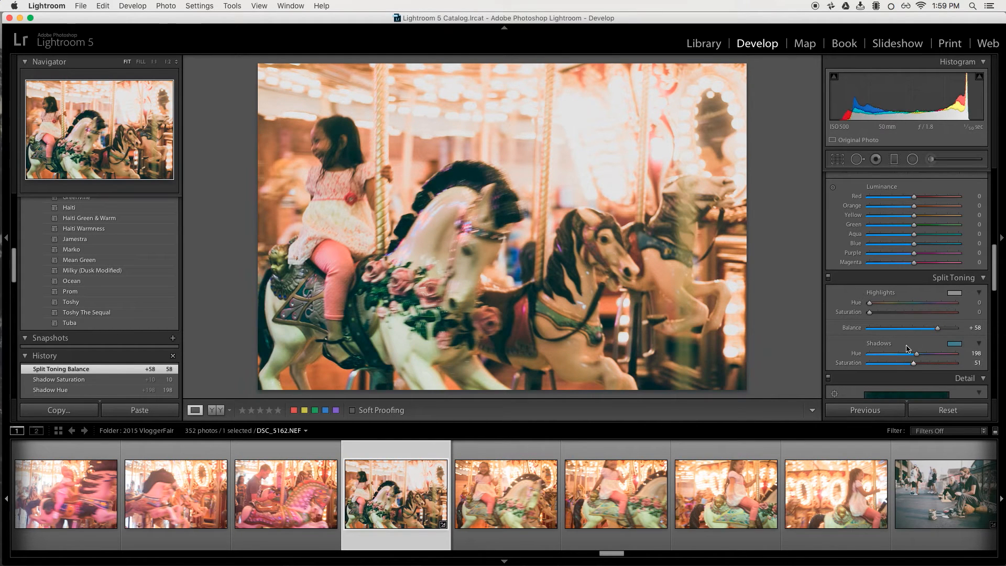
Try shifting the Split Toning balance to -62 and undo it.
{"action": "left_click_drag", "start_coordinate": [938, 328], "coordinate": [886, 335]}
{"action": "key", "text": "super+z"}
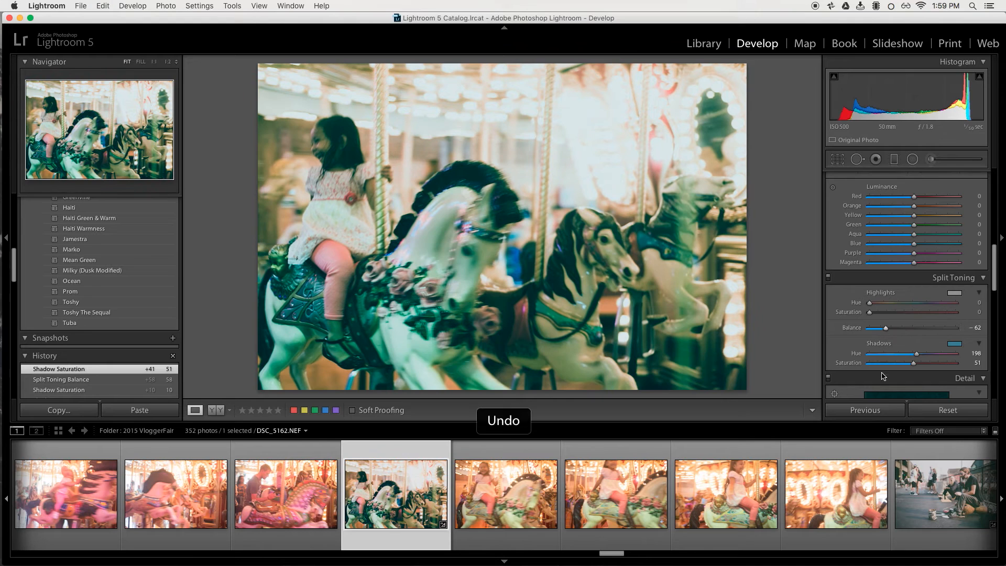
Undo the last shadow saturation change and set the Split Toning Shadows Saturation to 25.
{"action": "key", "text": "super+z"}
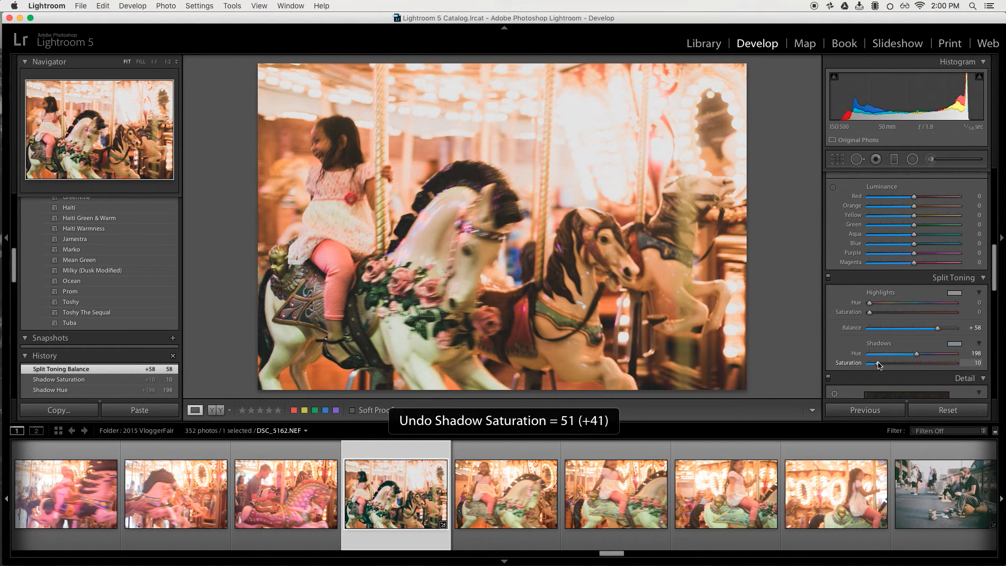
{"action": "left_click_drag", "start_coordinate": [876, 363], "coordinate": [890, 365]}
Try HSL Luminance changes of Magenta -100 and shifts of Red in both directions, undoing each one.
{"action": "left_click_drag", "start_coordinate": [994, 258], "coordinate": [996, 238]}
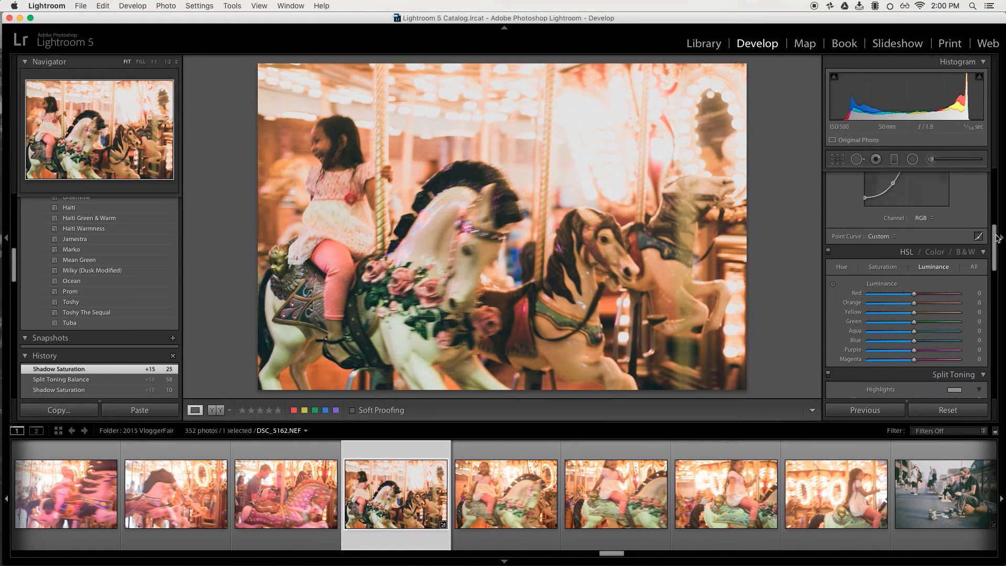
{"action": "scroll", "coordinate": [978, 209], "scroll_direction": "up", "scroll_amount": 5}
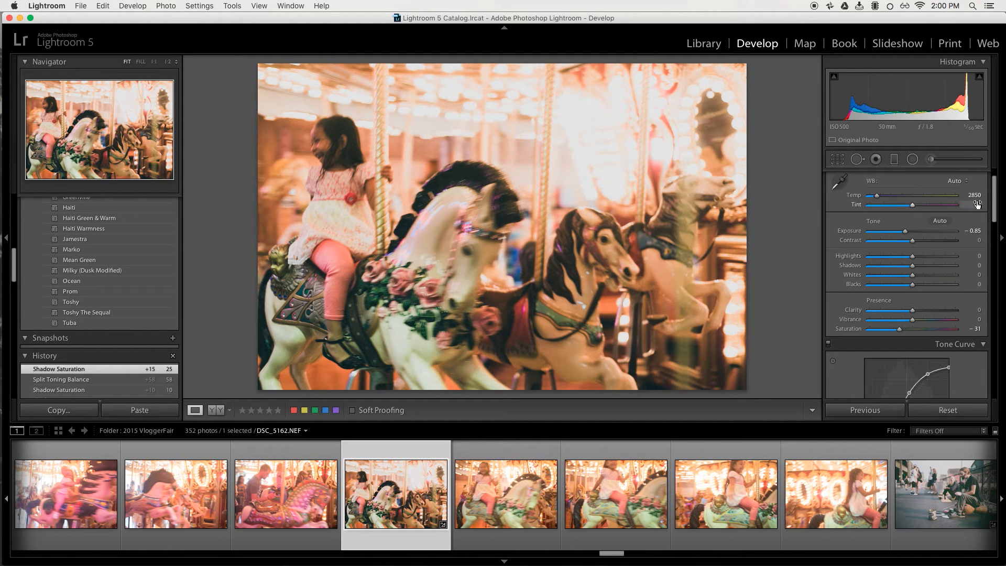
{"action": "left_click_drag", "start_coordinate": [994, 217], "coordinate": [986, 260]}
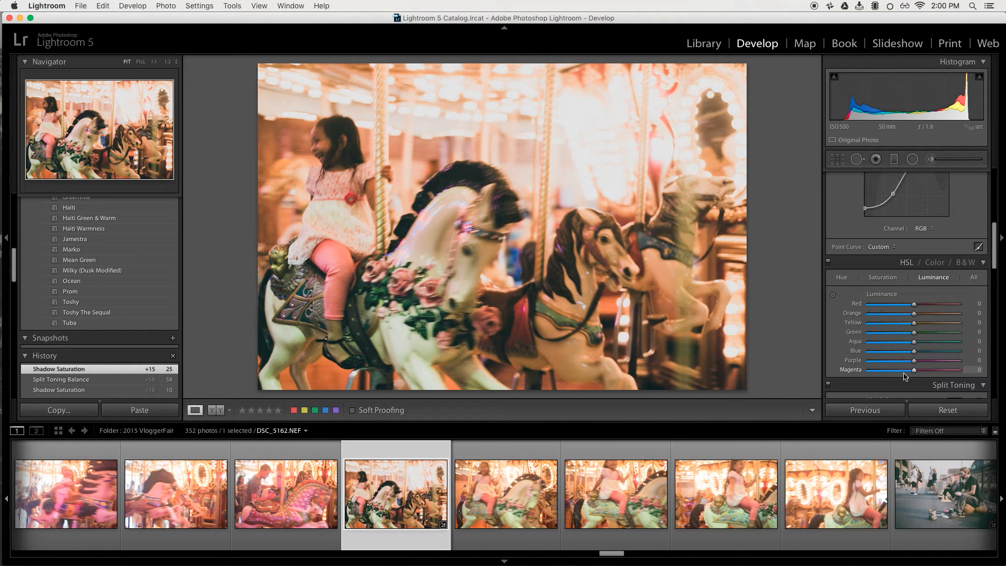
{"action": "left_click_drag", "start_coordinate": [913, 371], "coordinate": [776, 376]}
{"action": "key", "text": "super+z"}
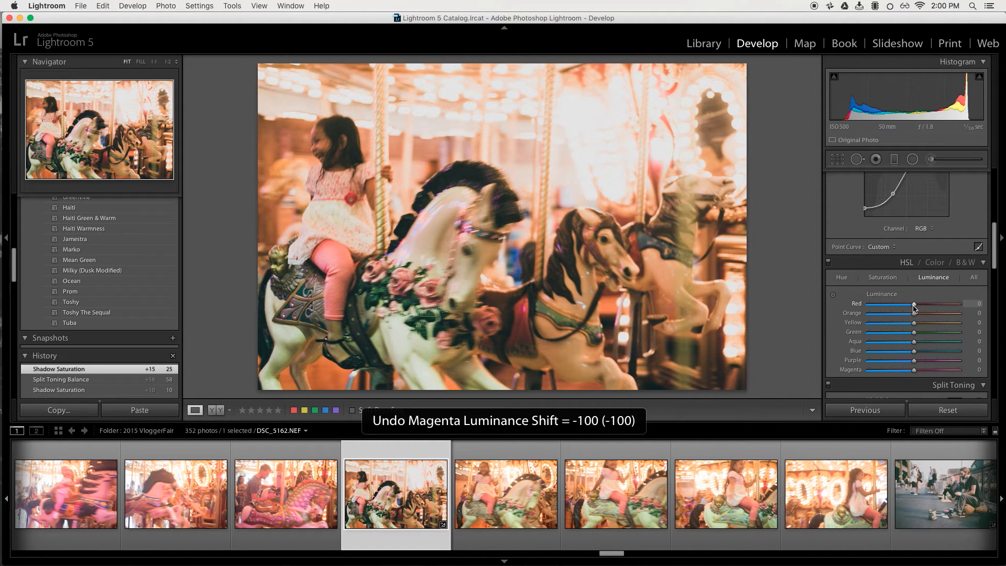
{"action": "left_click_drag", "start_coordinate": [914, 308], "coordinate": [886, 308]}
{"action": "key", "text": "super+z"}
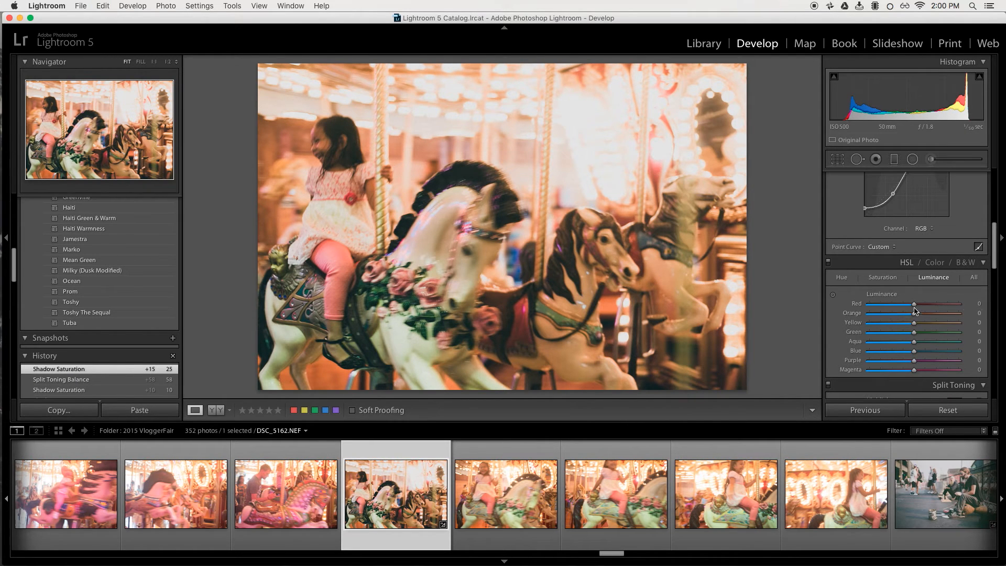
{"action": "left_click_drag", "start_coordinate": [914, 308], "coordinate": [987, 316]}
{"action": "key", "text": "super+z"}
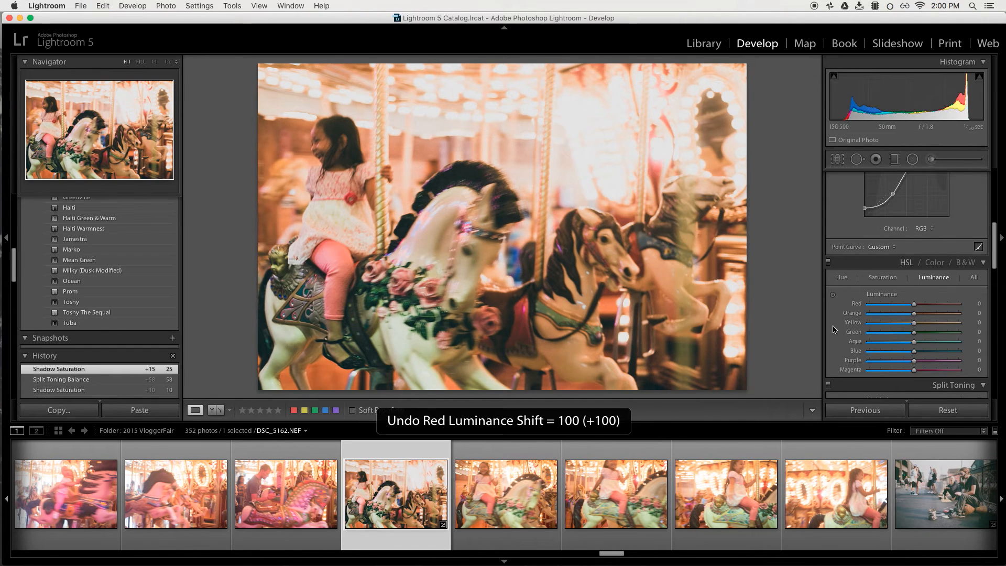
Try raising the HSL Red Saturation to 46 and undo it.
{"action": "left_click", "coordinate": [882, 277]}
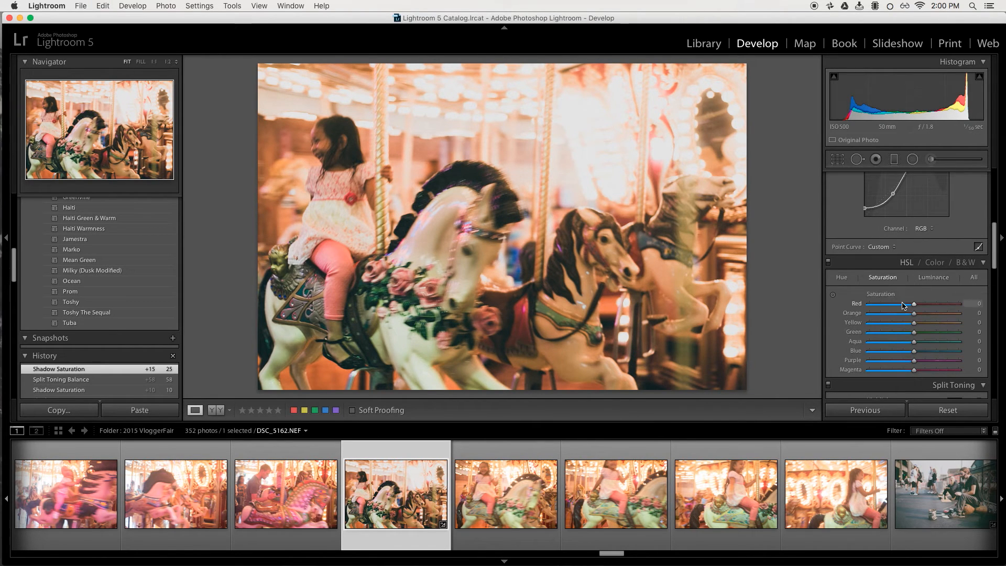
{"action": "left_click_drag", "start_coordinate": [902, 306], "coordinate": [936, 308]}
{"action": "key", "text": "super+z"}
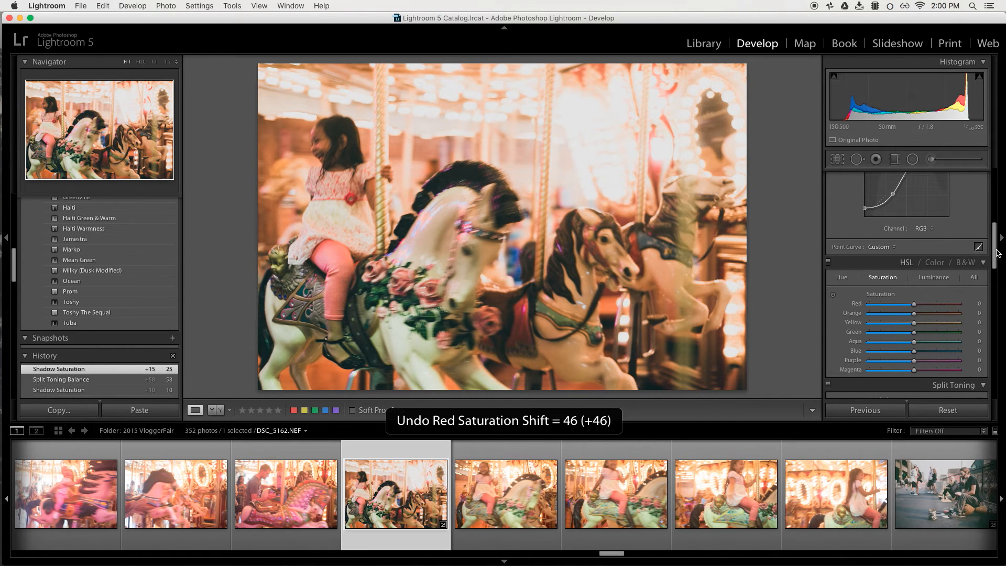
Set the white balance to Temp 2794 and Tint -5.
{"action": "scroll", "coordinate": [984, 233], "scroll_direction": "up", "scroll_amount": 10}
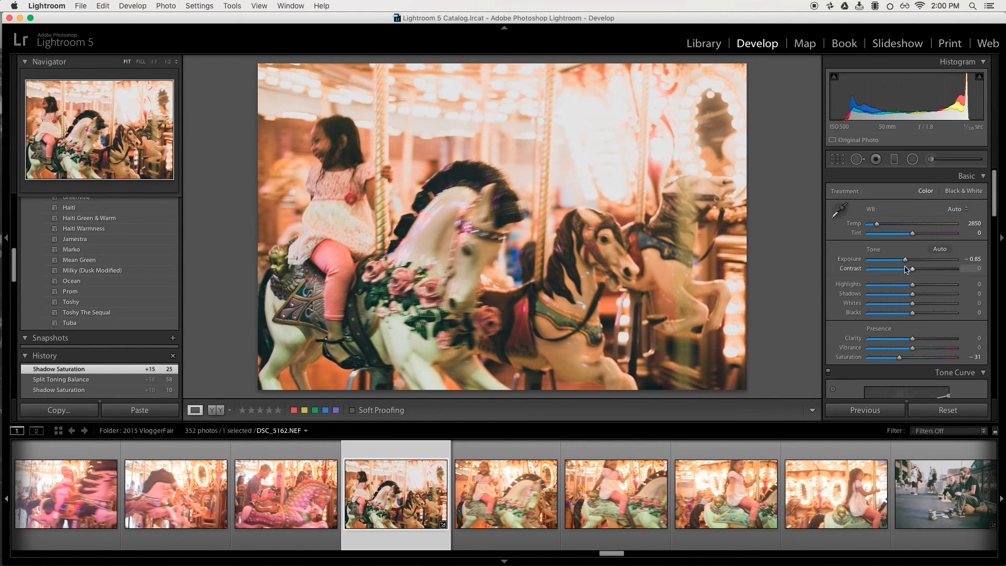
{"action": "left_click", "coordinate": [912, 233]}
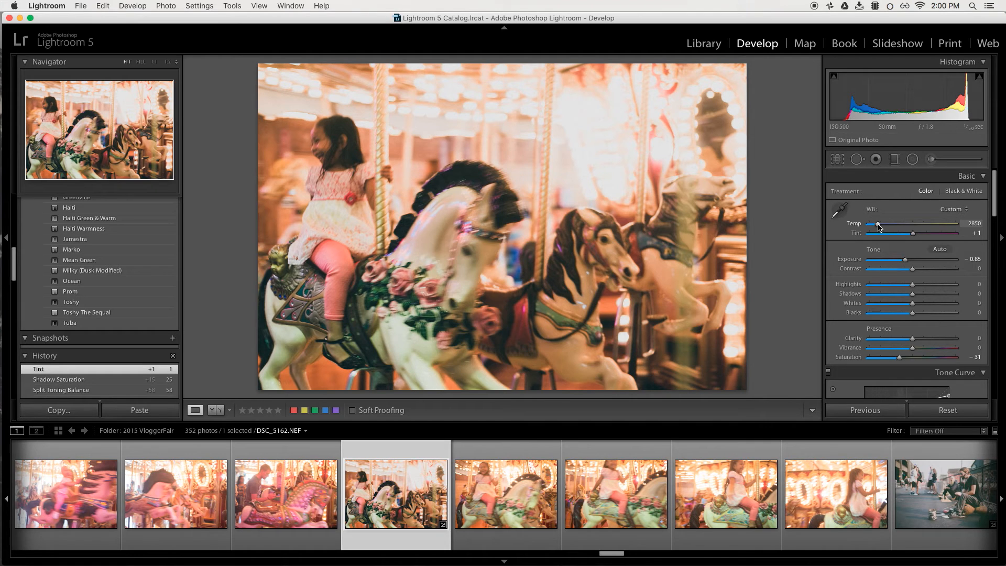
{"action": "left_click_drag", "start_coordinate": [878, 224], "coordinate": [878, 226]}
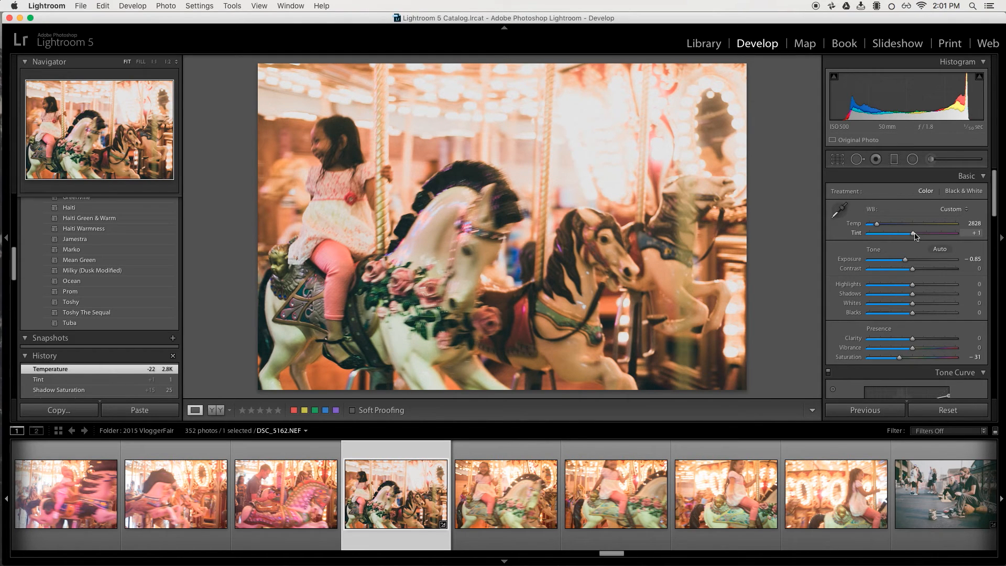
{"action": "left_click_drag", "start_coordinate": [912, 236], "coordinate": [911, 236]}
{"action": "left_click_drag", "start_coordinate": [912, 235], "coordinate": [912, 235]}
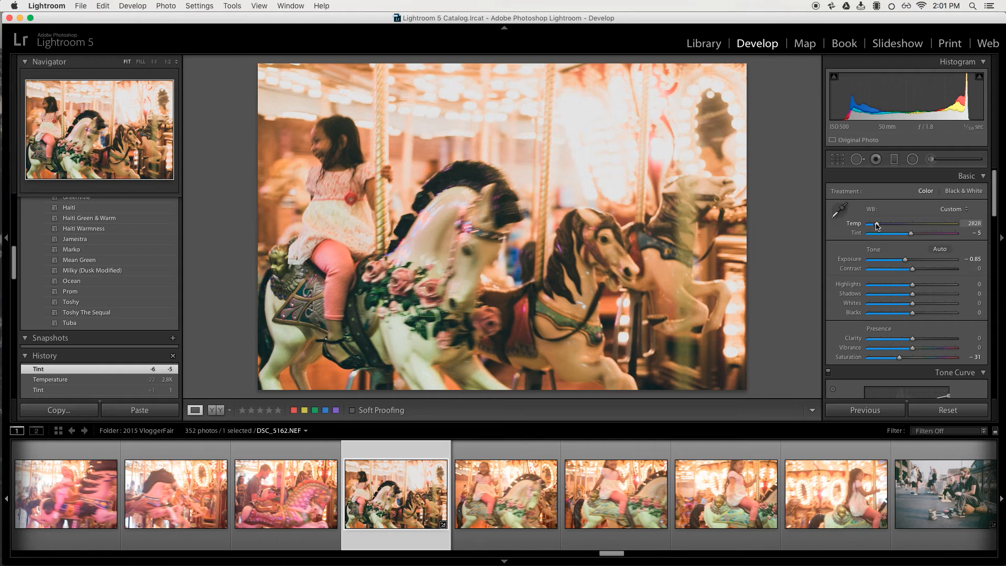
{"action": "left_click_drag", "start_coordinate": [910, 233], "coordinate": [918, 236]}
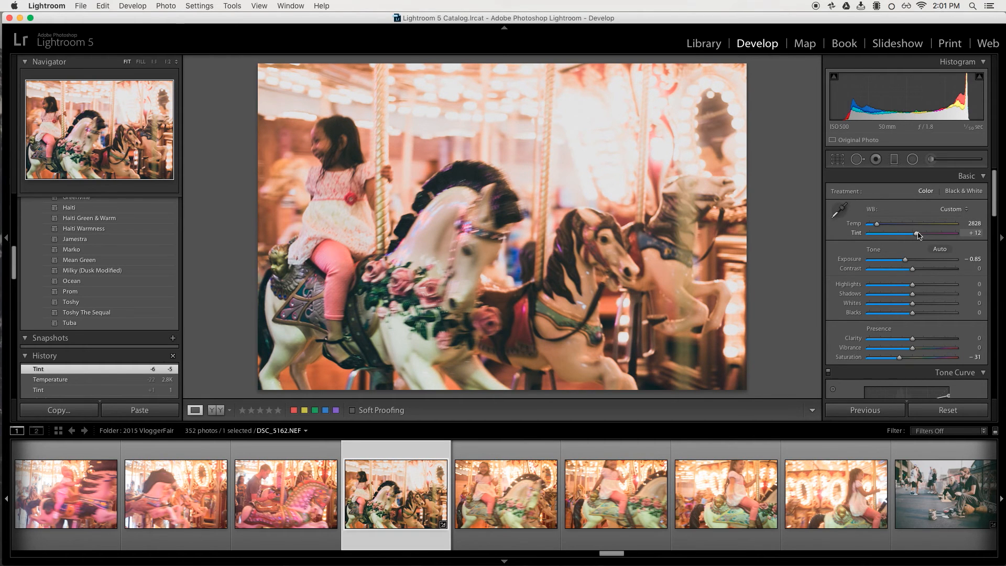
{"action": "key", "text": "super+z"}
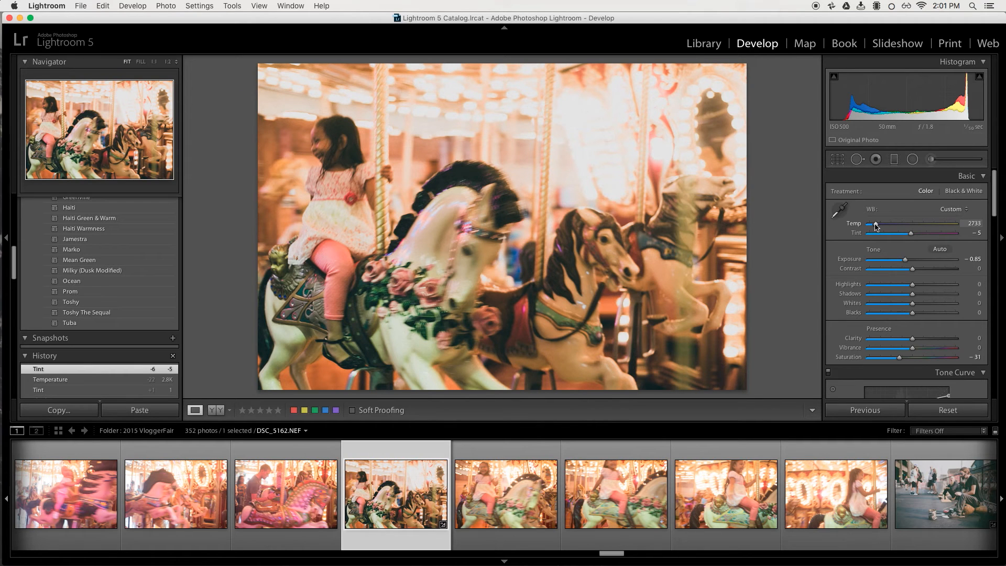
{"action": "left_click_drag", "start_coordinate": [875, 225], "coordinate": [876, 226]}
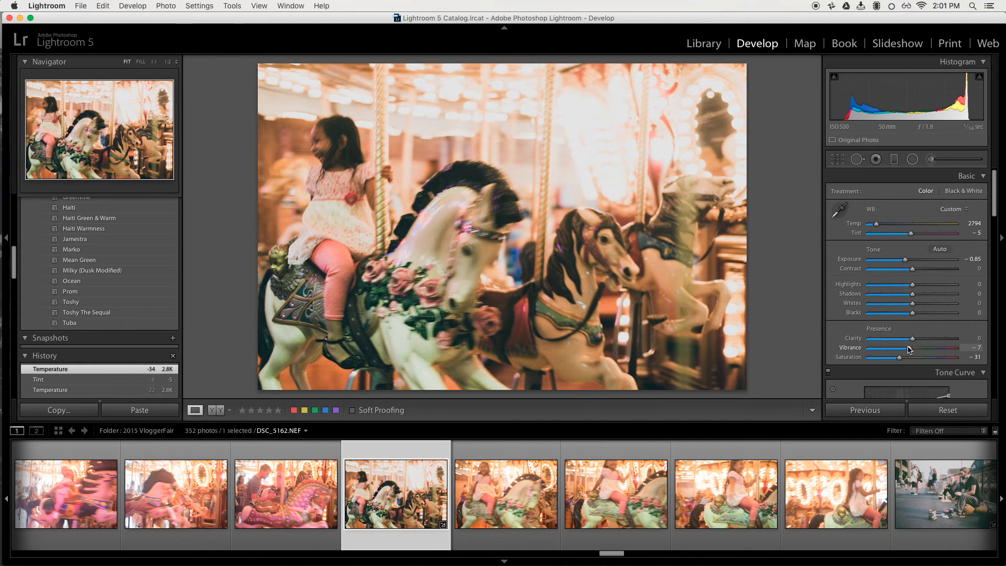
Lower the Vibrance to -7, and try a Blacks increase then undo it.
{"action": "left_click_drag", "start_coordinate": [909, 349], "coordinate": [909, 349]}
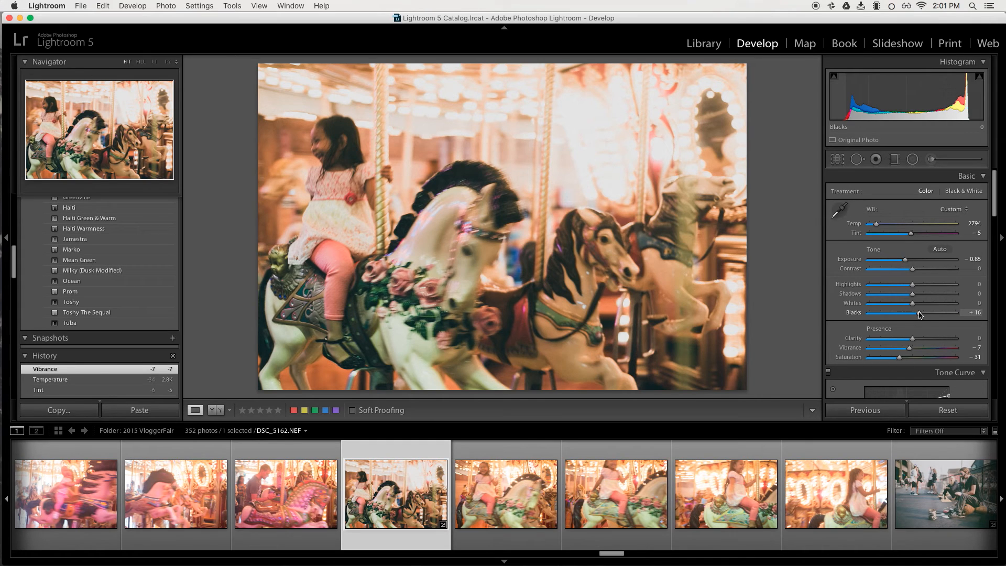
{"action": "left_click_drag", "start_coordinate": [919, 313], "coordinate": [919, 313]}
{"action": "key", "text": "cmd+z"}
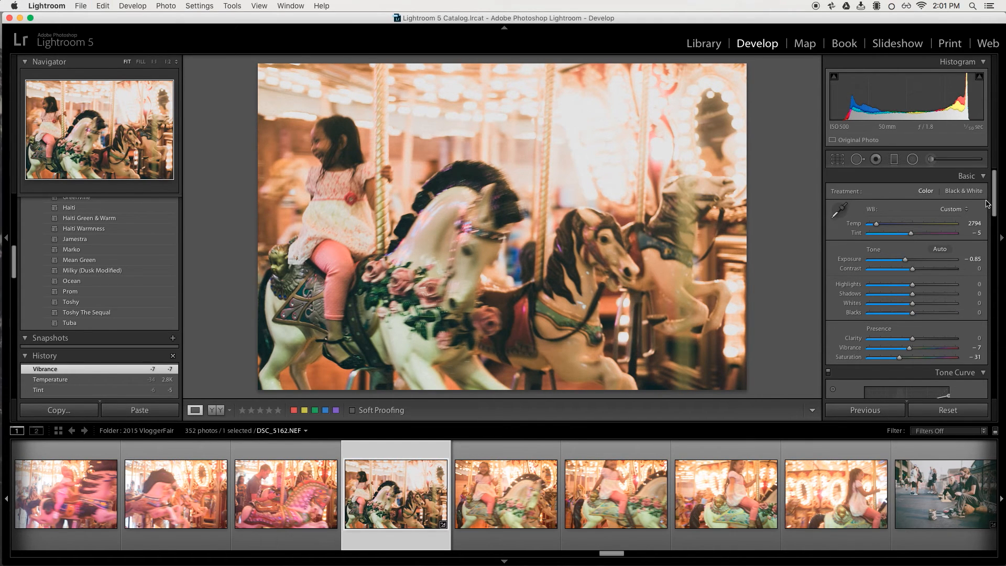
Adjust the upper points of the RGB tone curve, checking the detail at 1:1 zoom.
{"action": "left_click_drag", "start_coordinate": [994, 204], "coordinate": [993, 243]}
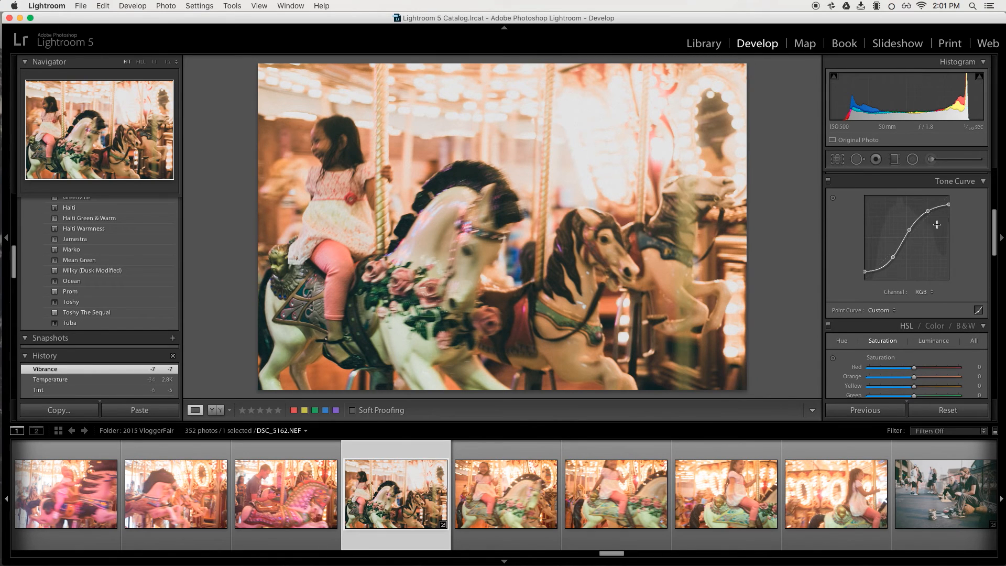
{"action": "left_click_drag", "start_coordinate": [928, 211], "coordinate": [927, 212]}
{"action": "left_click", "coordinate": [481, 103]}
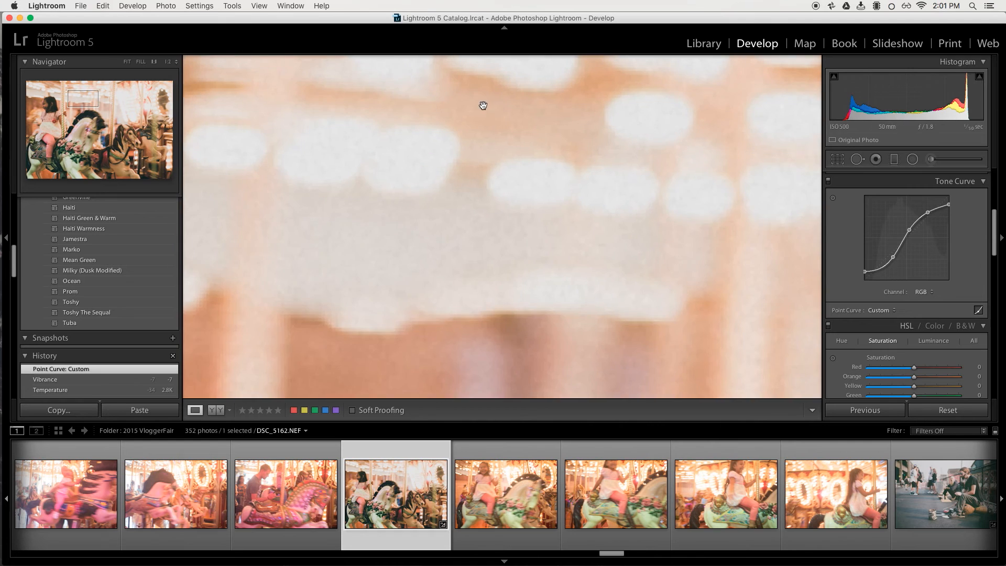
{"action": "left_click_drag", "start_coordinate": [480, 103], "coordinate": [480, 231]}
{"action": "left_click", "coordinate": [480, 231]}
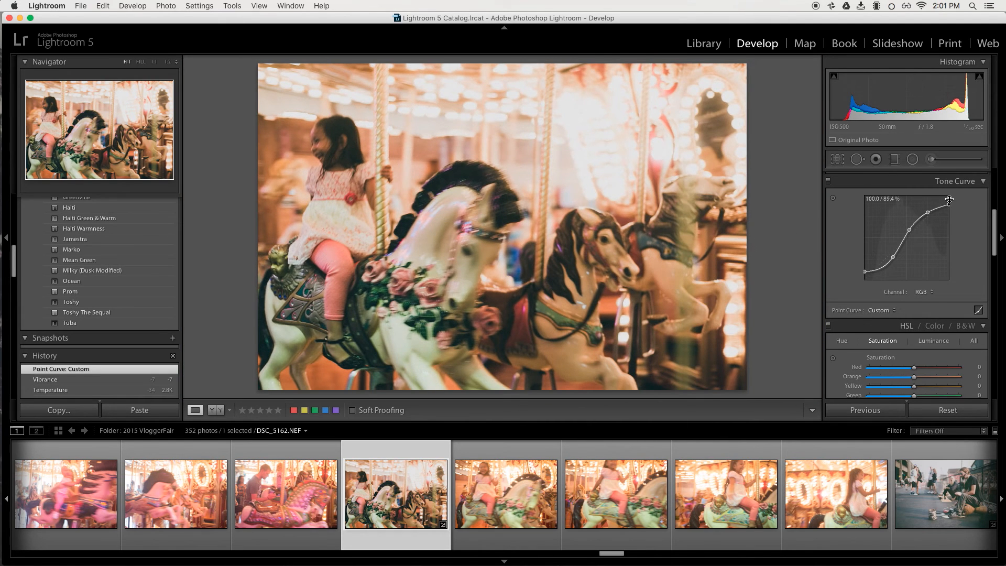
{"action": "mouse_move", "coordinate": [949, 203]}
{"action": "left_mouse_down"}
{"action": "mouse_move", "coordinate": [948, 219]}
{"action": "mouse_move", "coordinate": [948, 196]}
{"action": "mouse_move", "coordinate": [949, 205]}
{"action": "left_mouse_up"}
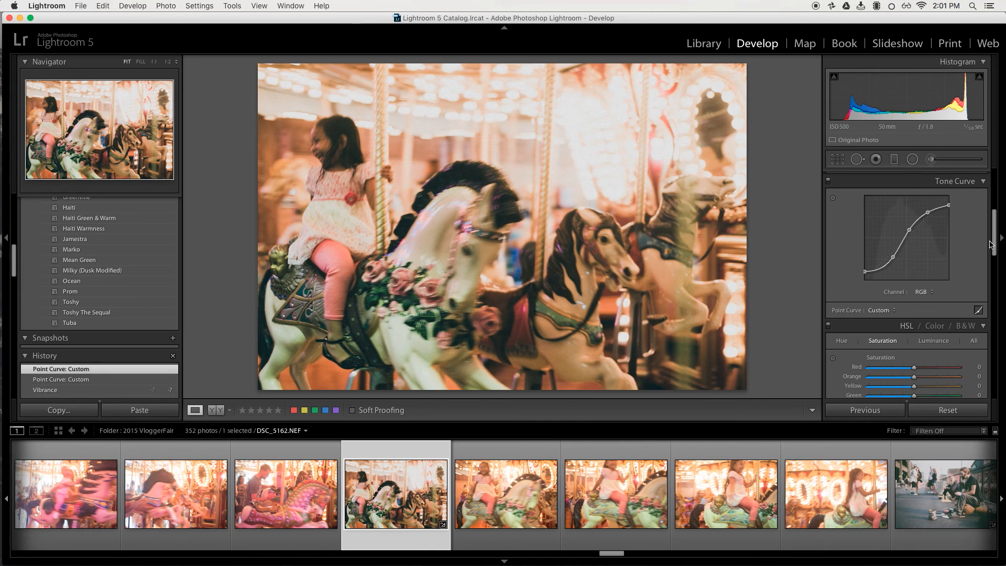
Raise the Highlights to +100, undoing a small Exposure change afterward.
{"action": "scroll", "coordinate": [991, 244], "scroll_direction": "down", "scroll_amount": 10}
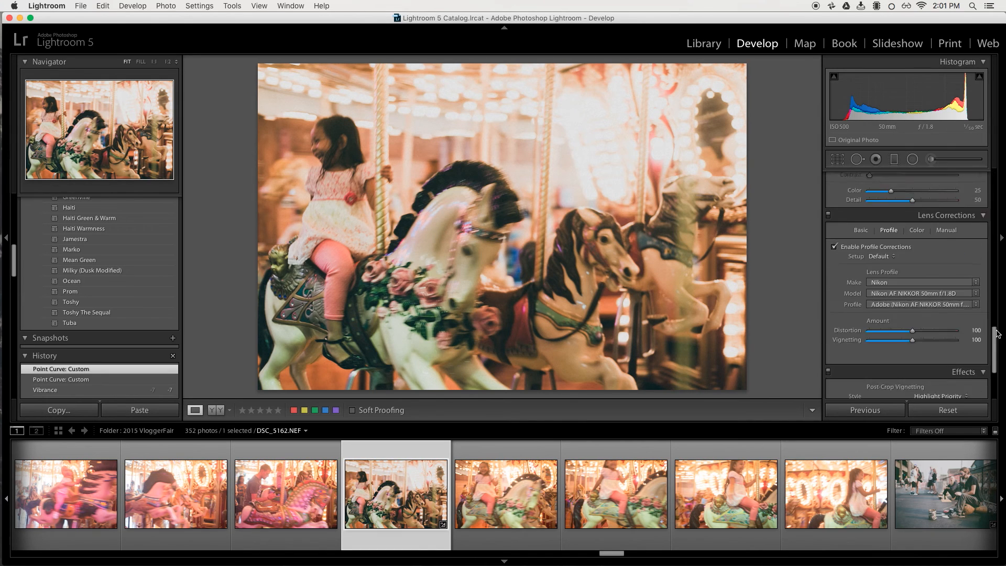
{"action": "scroll", "coordinate": [997, 334], "scroll_direction": "down", "scroll_amount": 5}
{"action": "left_click_drag", "start_coordinate": [986, 415], "coordinate": [989, 176]}
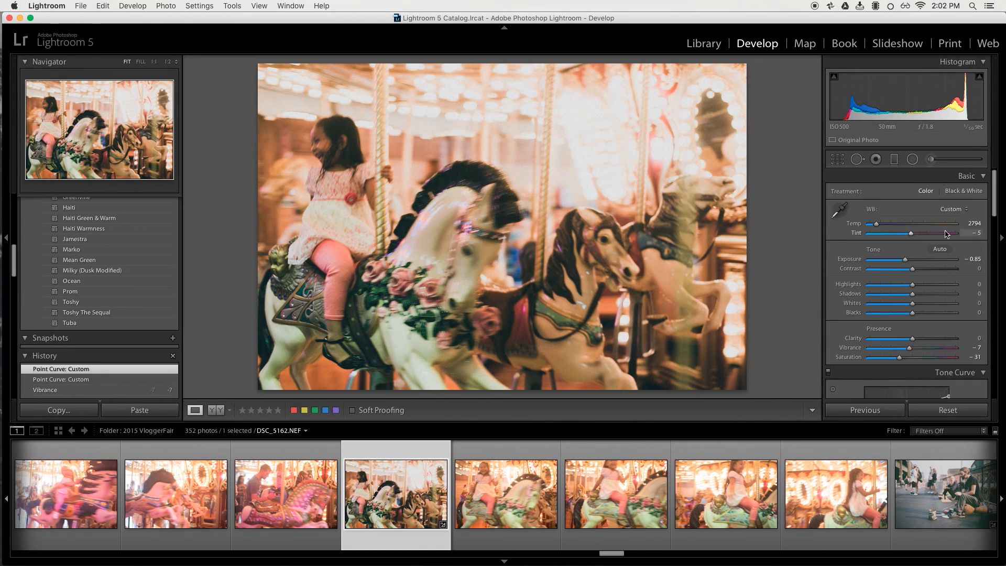
{"action": "left_click_drag", "start_coordinate": [912, 285], "coordinate": [956, 291]}
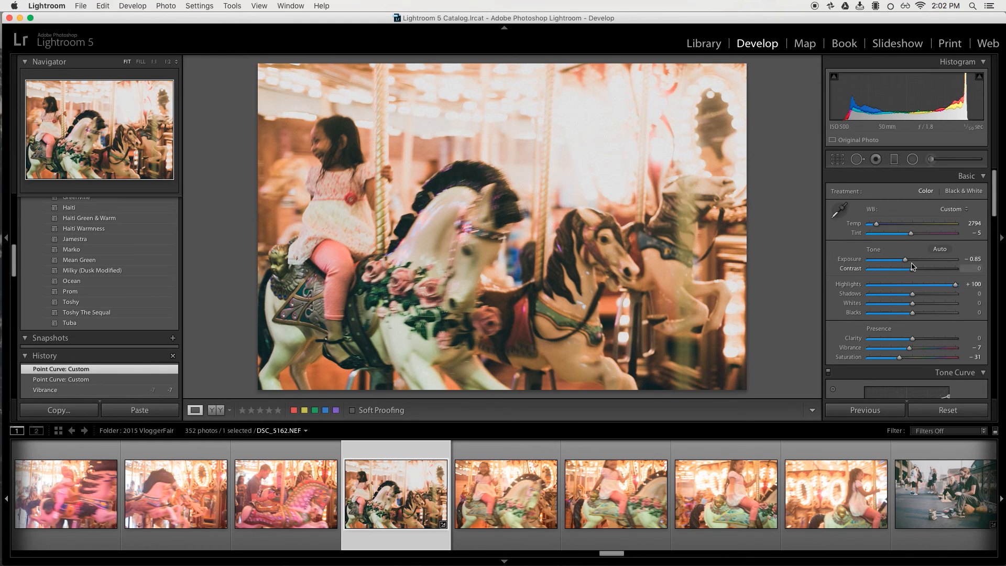
{"action": "left_click_drag", "start_coordinate": [908, 262], "coordinate": [908, 260]}
{"action": "key", "text": "super+z"}
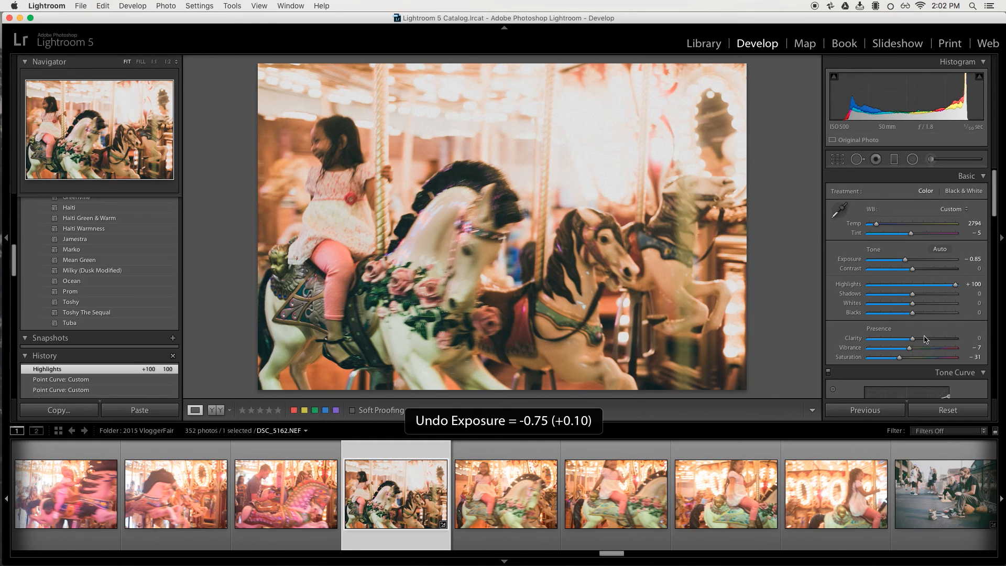
Undo a Blacks -18 change and compare the Highlights +100 edit by undoing and redoing it.
{"action": "left_click_drag", "start_coordinate": [910, 313], "coordinate": [905, 315]}
{"action": "key", "text": "super+z"}
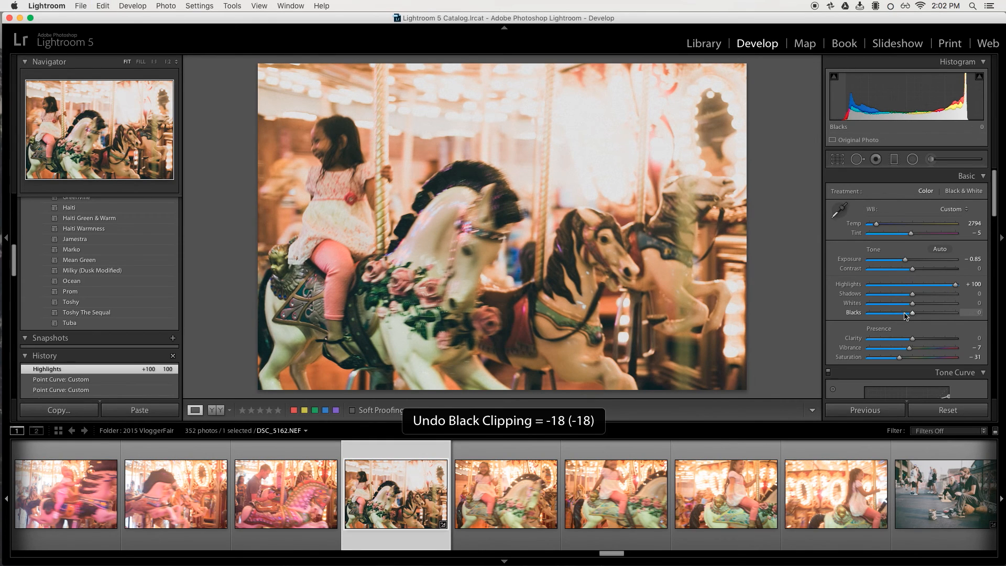
{"action": "key", "text": "super+z"}
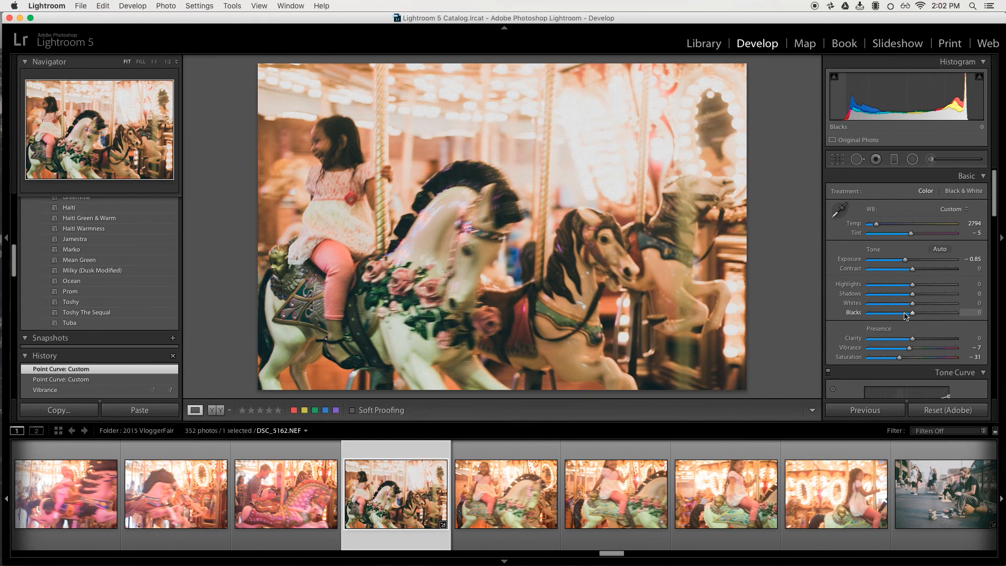
{"action": "key", "text": "super+shift+z"}
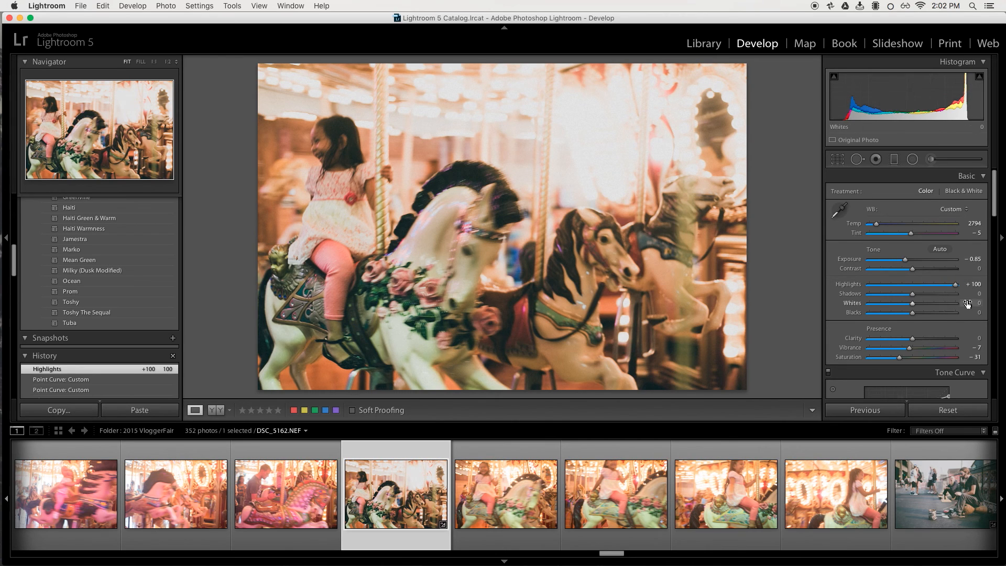
{"action": "key", "text": "super+z"}
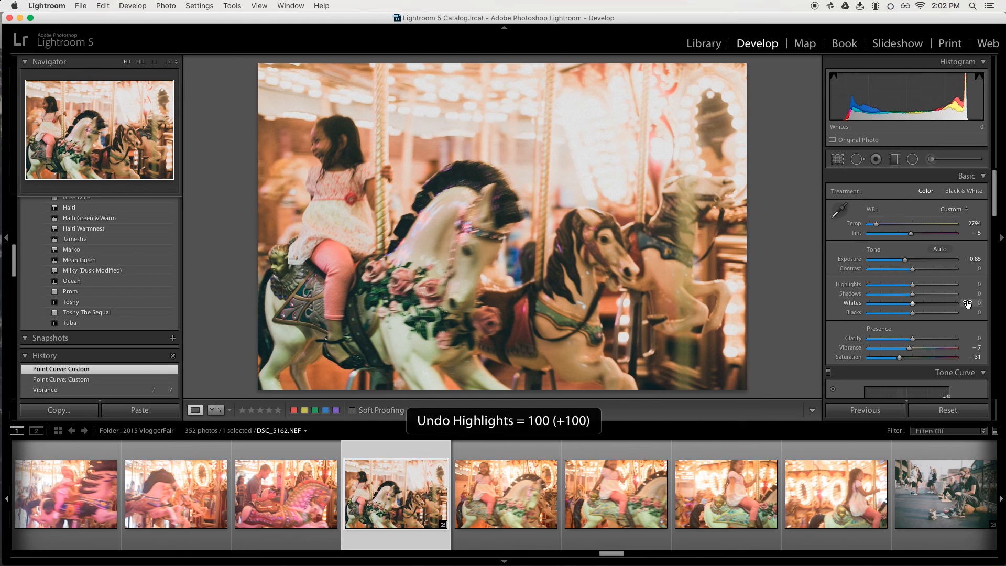
{"action": "key", "text": "super+shift+z"}
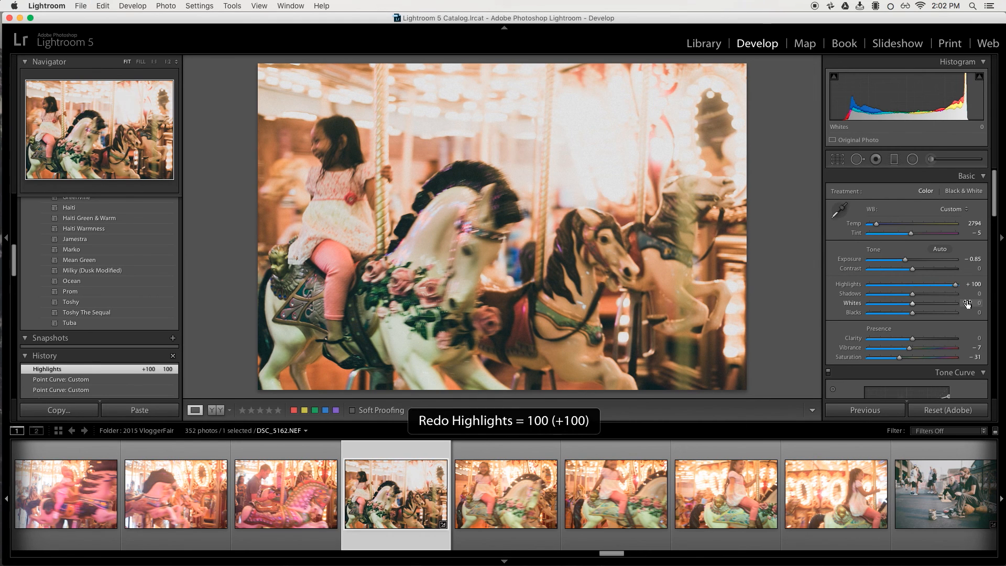
{"action": "key", "text": "super+z"}
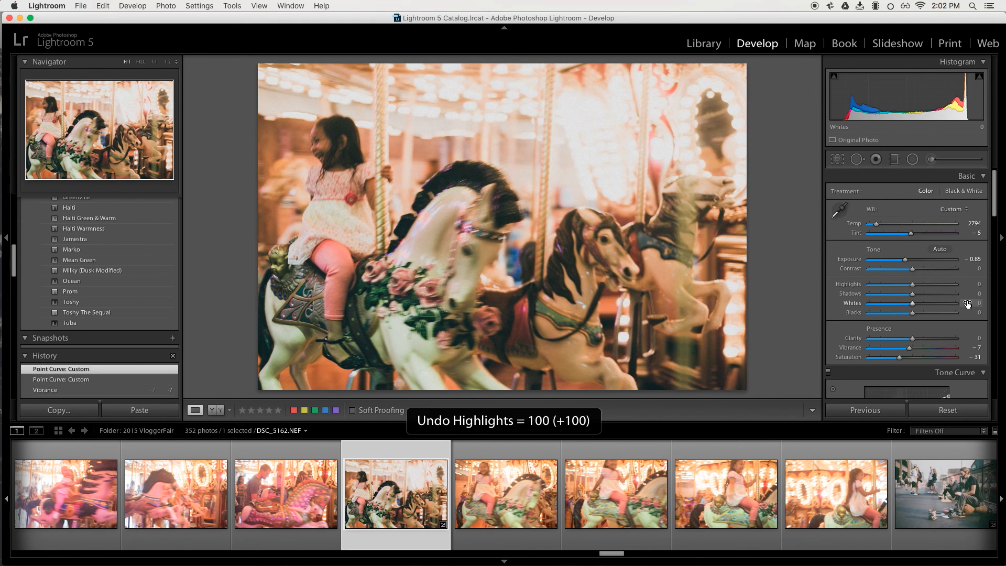
{"action": "key", "text": "super+shift+z"}
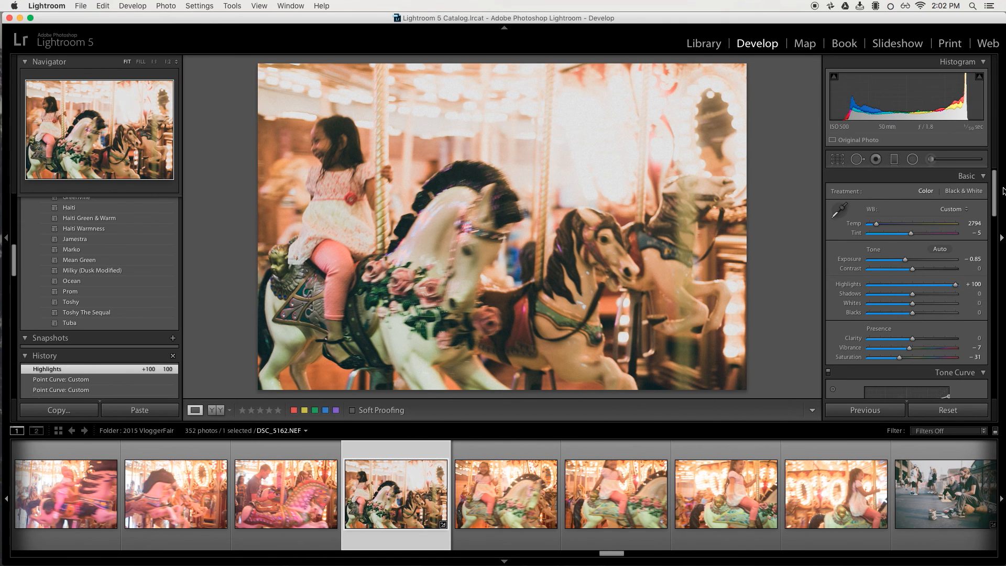
Nudge the upper tone curve point and set the Exposure to -0.90.
{"action": "left_click_drag", "start_coordinate": [991, 205], "coordinate": [993, 236]}
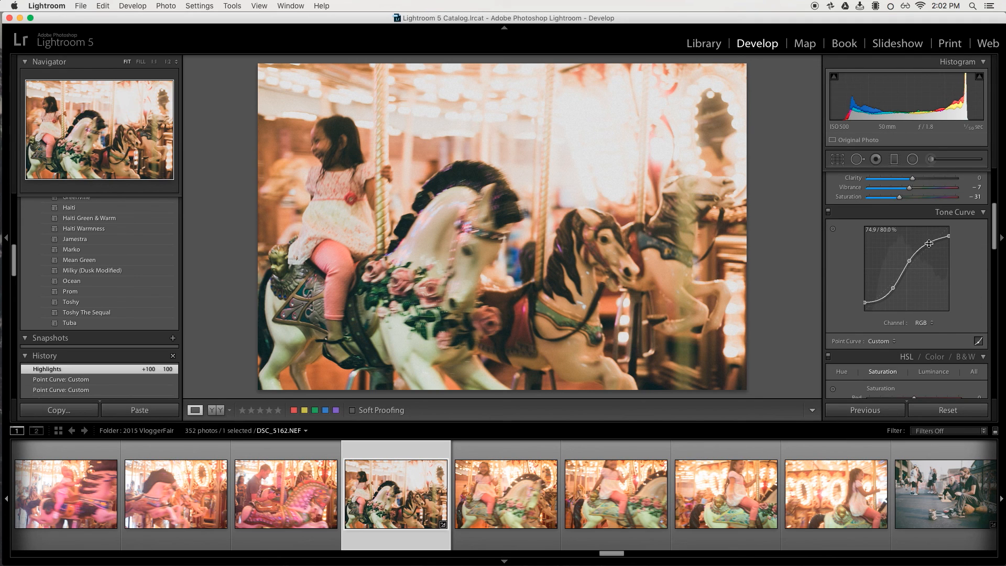
{"action": "left_click_drag", "start_coordinate": [928, 243], "coordinate": [928, 241]}
{"action": "scroll", "coordinate": [991, 229], "scroll_direction": "up", "scroll_amount": 5}
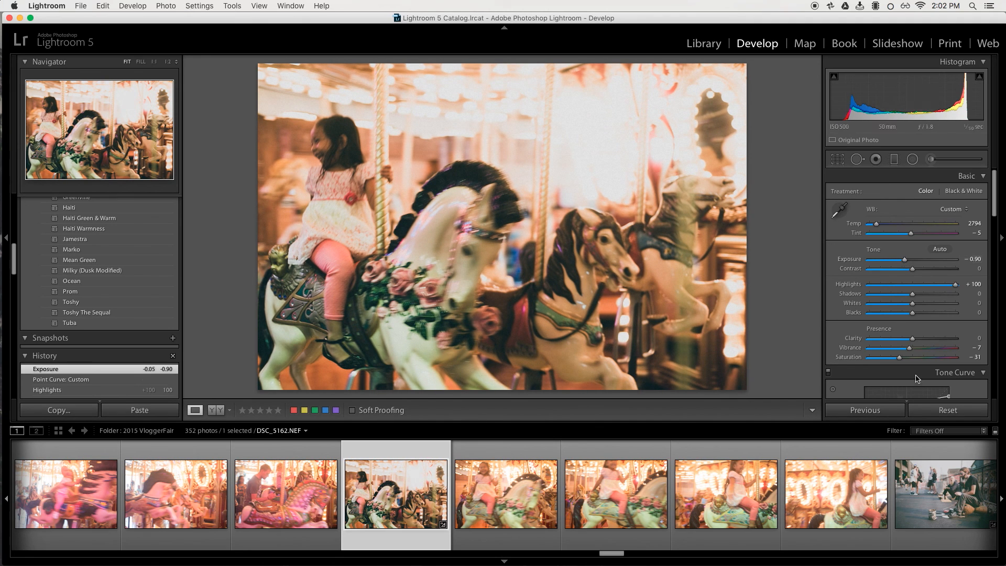
Try setting Clarity to +20 and undo it.
{"action": "left_click", "coordinate": [922, 340]}
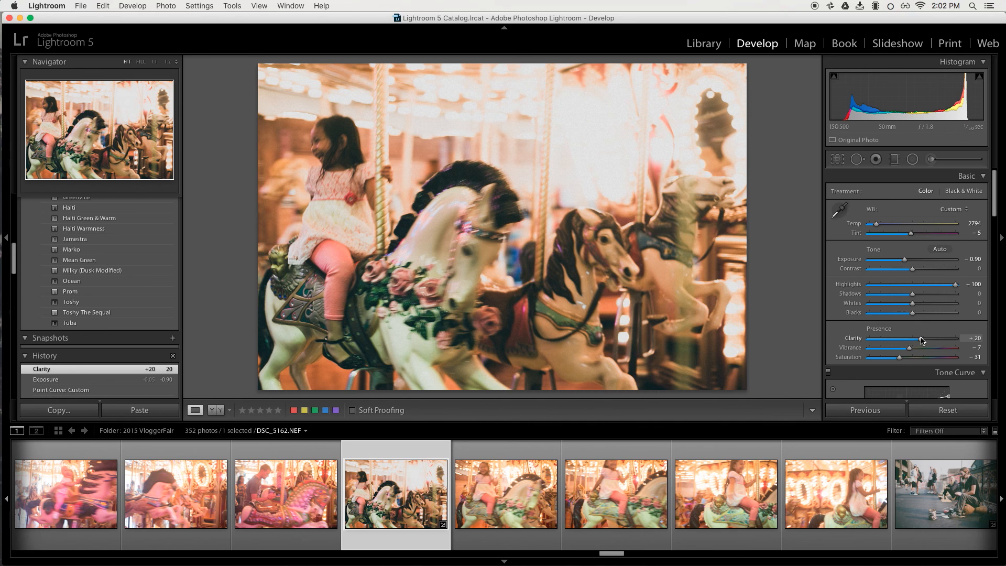
{"action": "key", "text": "super+z"}
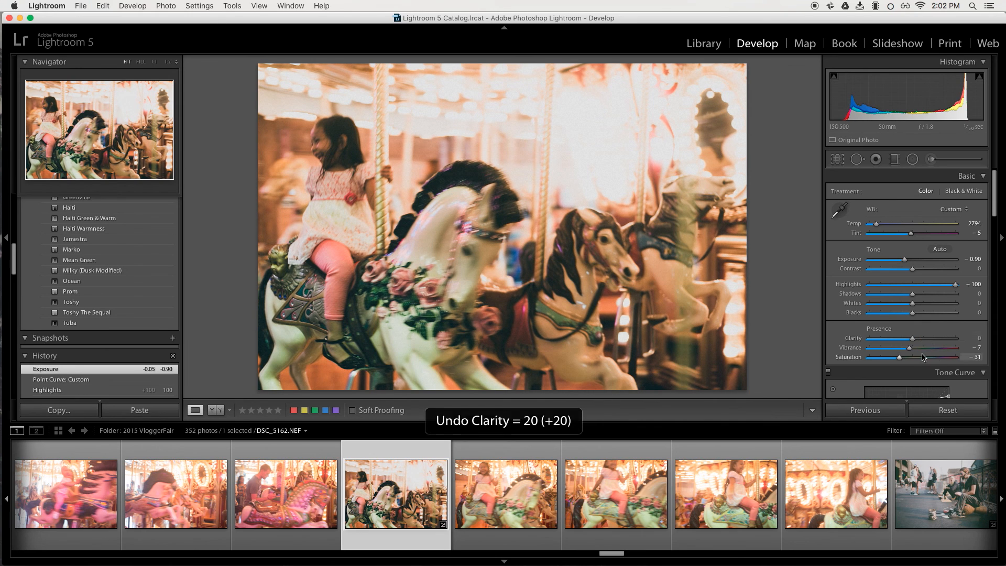